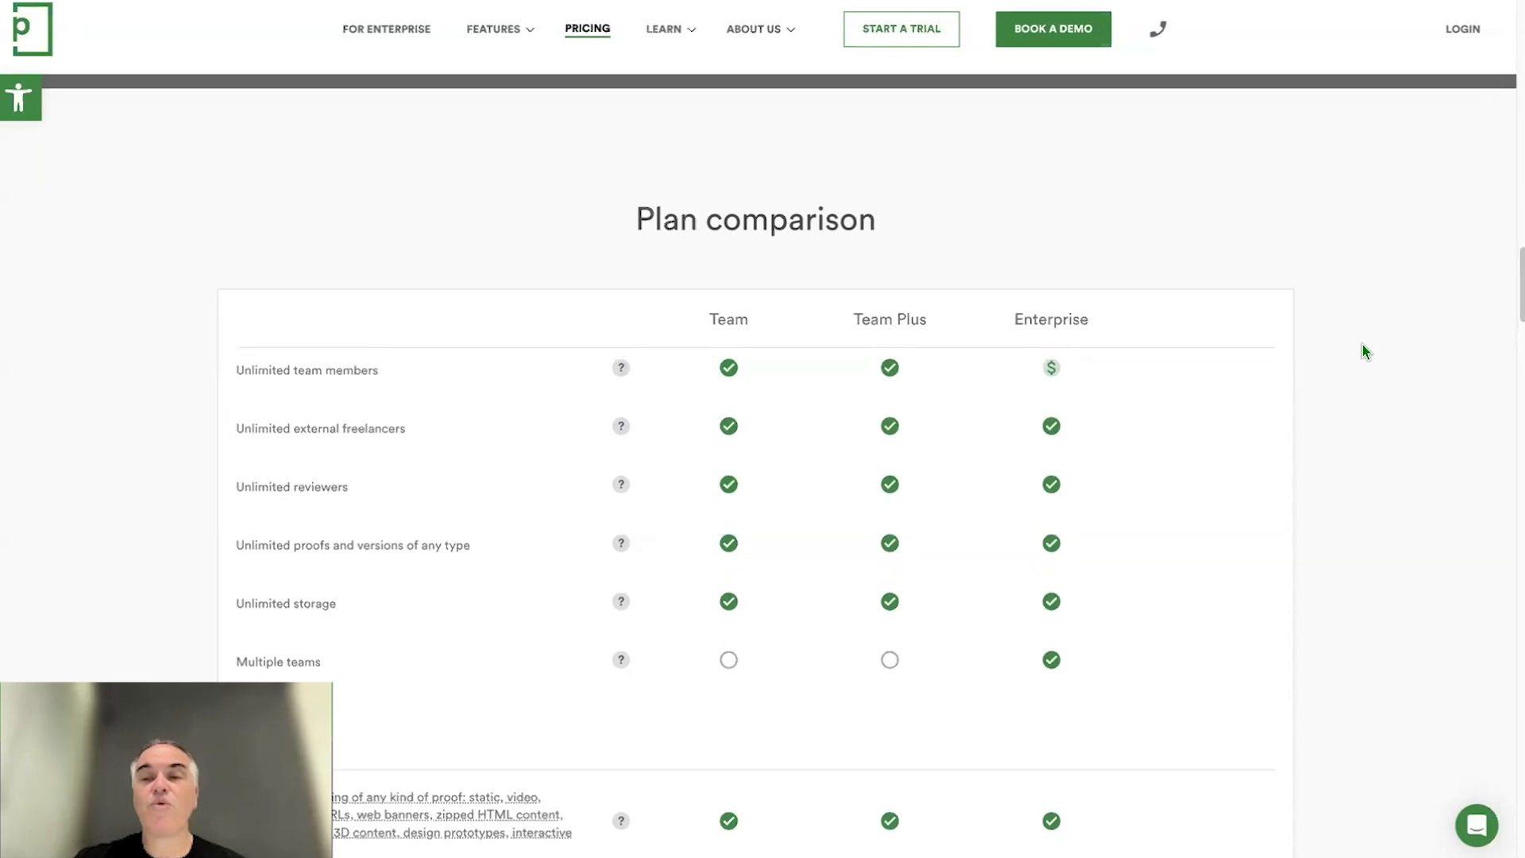
- Examine the plan comparison table for the features offered in the Team, Team Plus and Enterprise plans
scroll(1363, 350, down, 6)
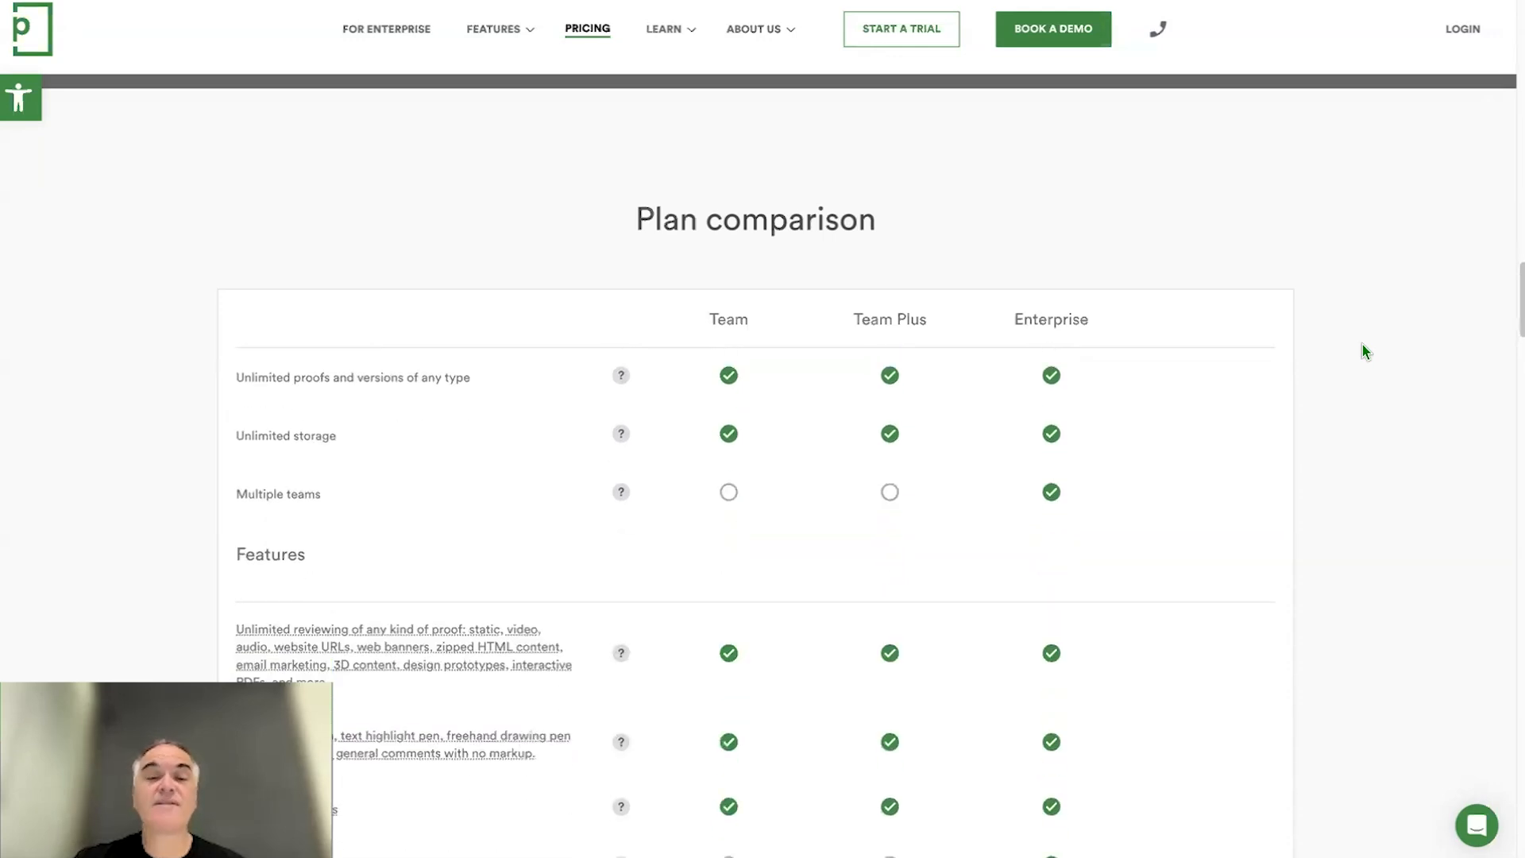
scroll(1362, 346, down, 7)
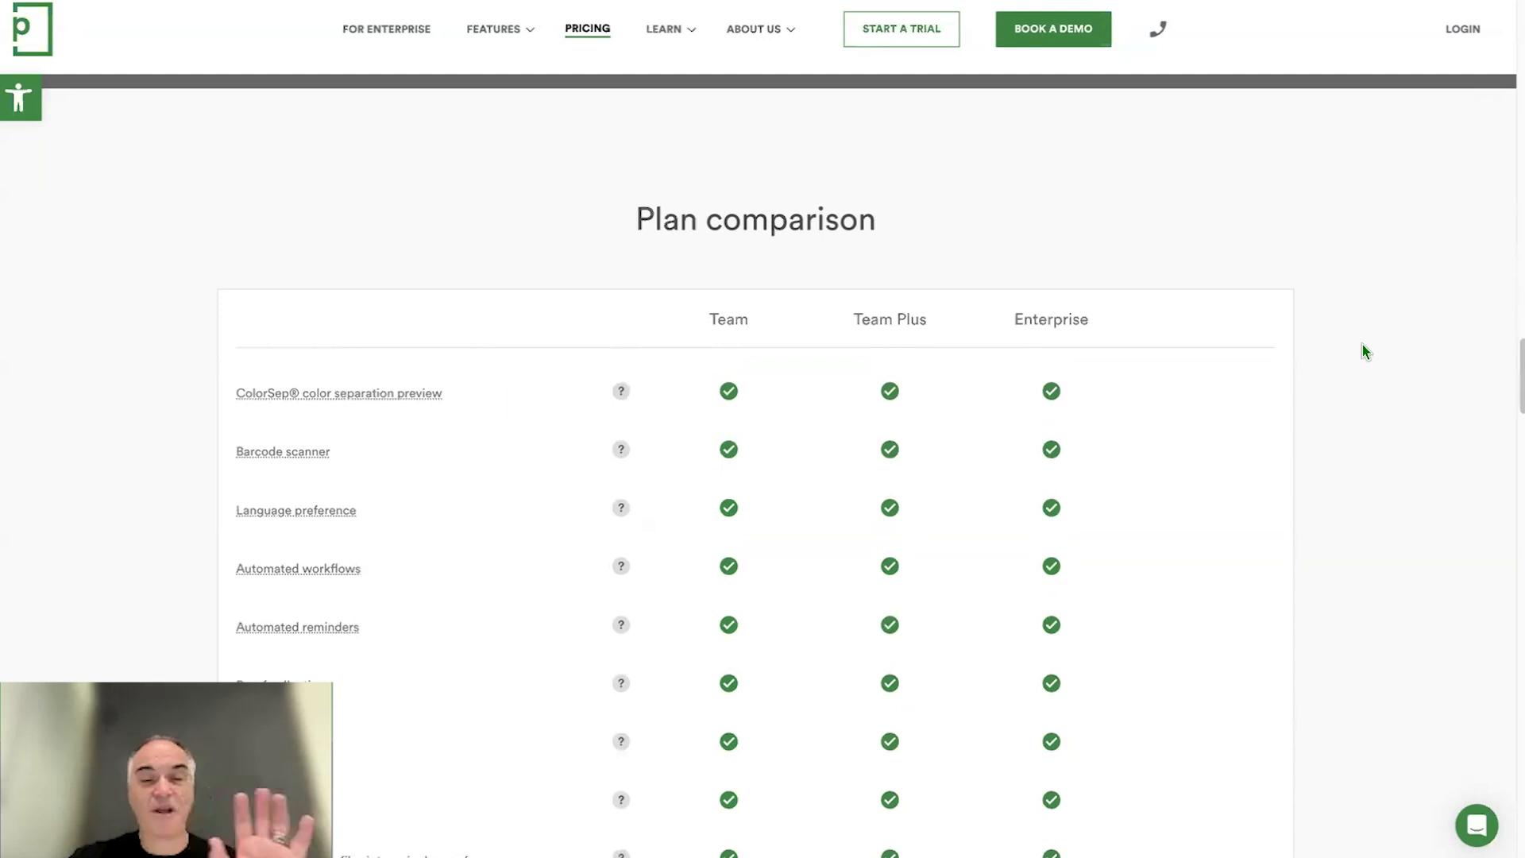
scroll(1362, 344, down, 6)
scroll(1362, 345, down, 8)
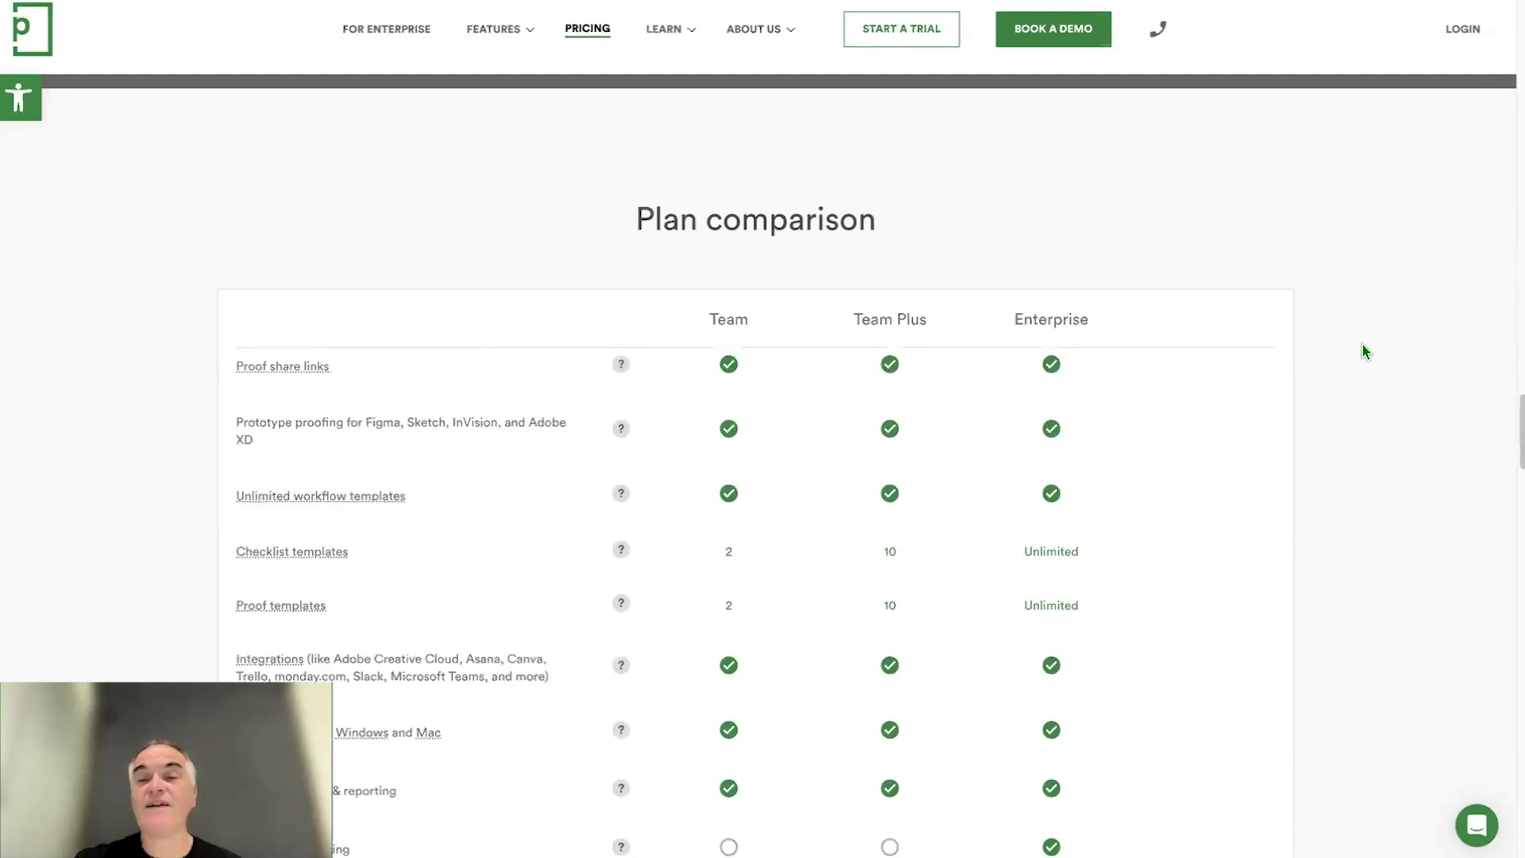
scroll(1364, 349, down, 1)
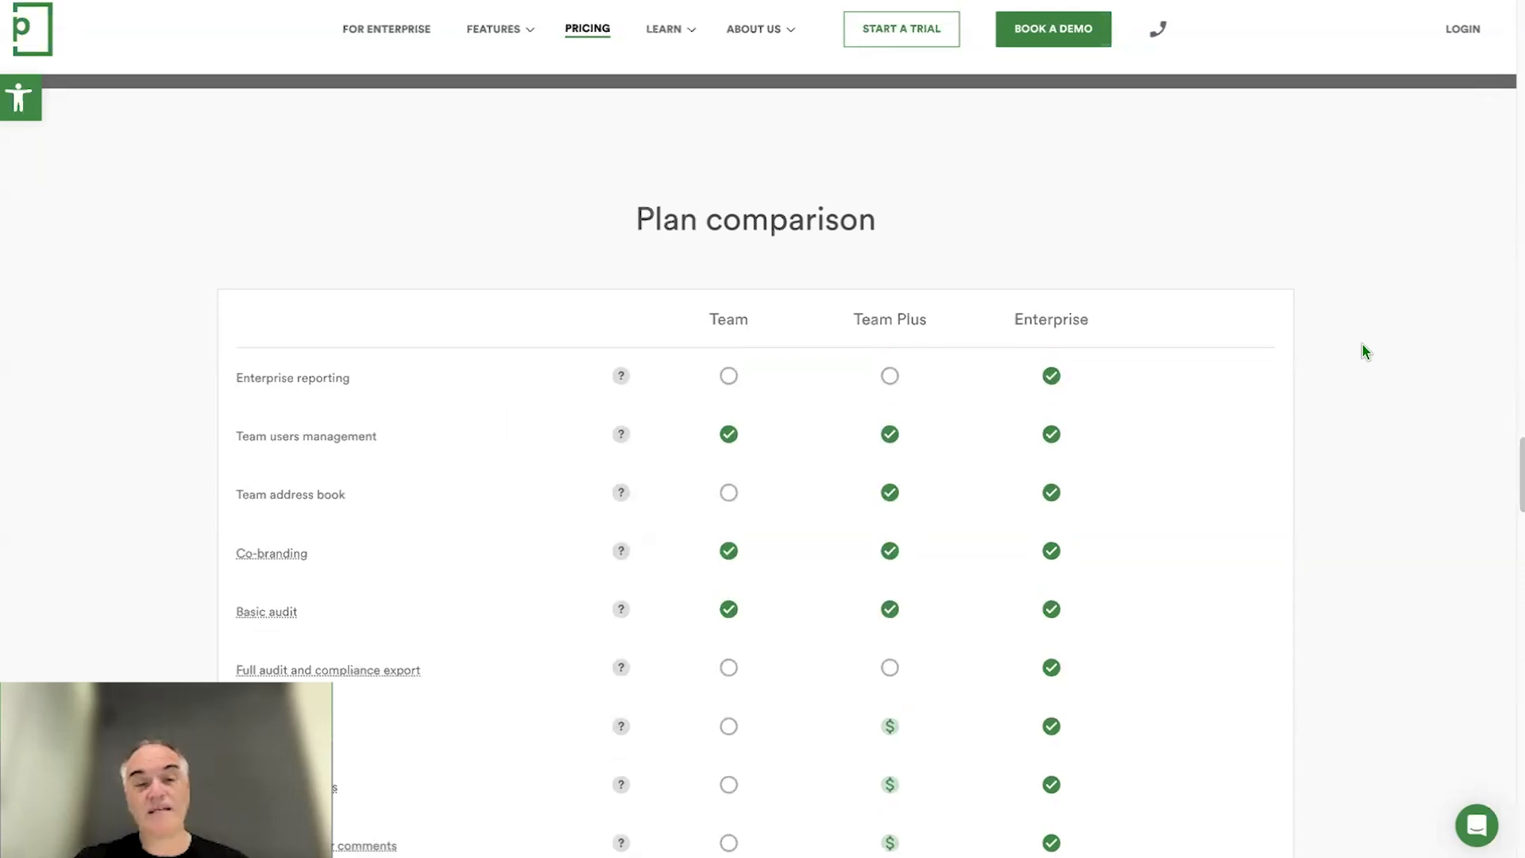
mouse_move(621, 497)
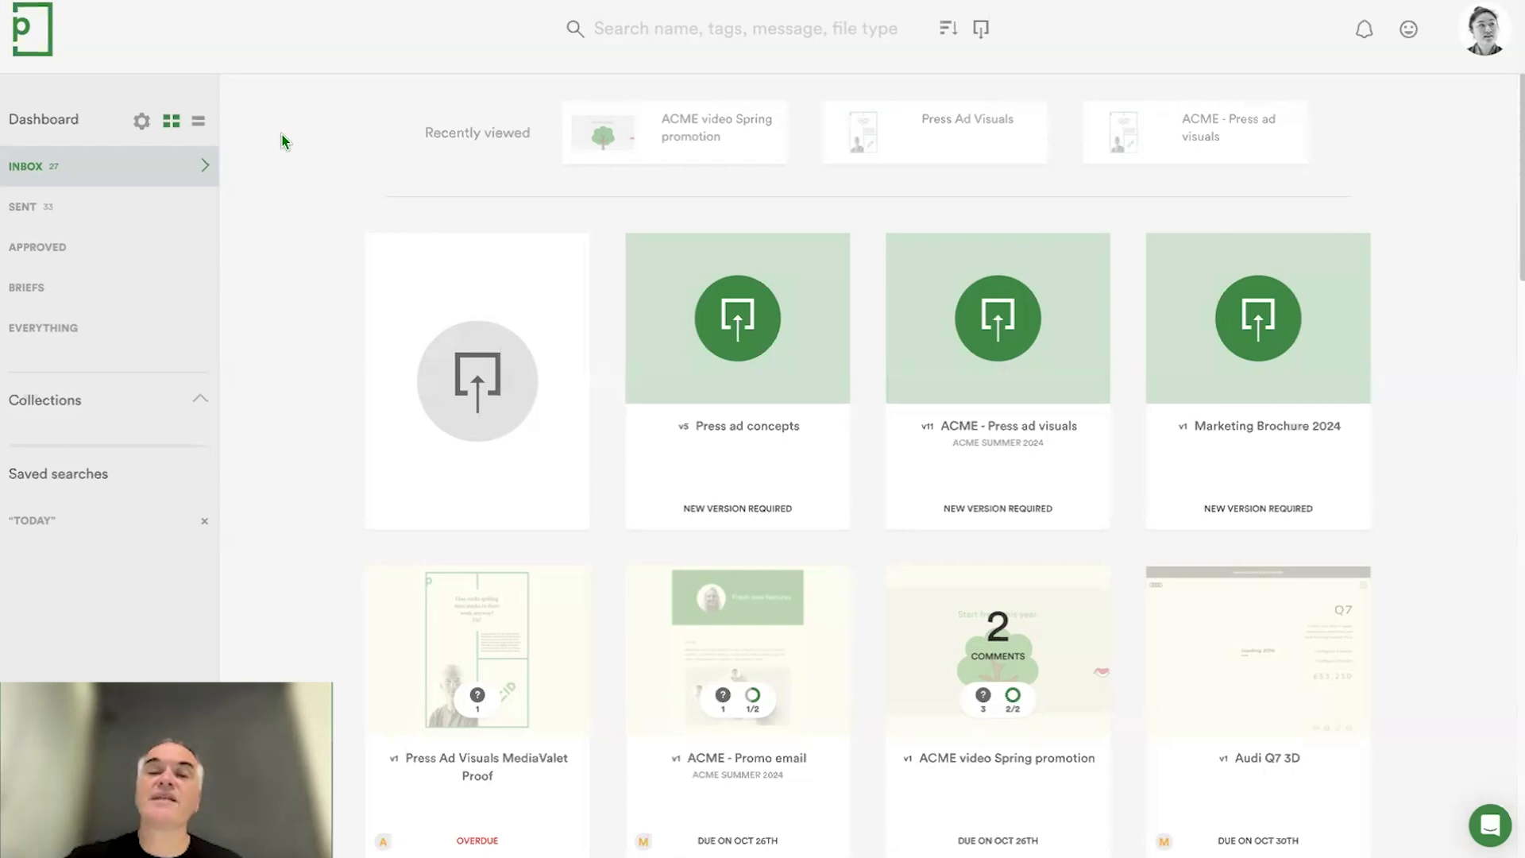
- Check the team plan in the team account settings and in the personal profile
click(1486, 36)
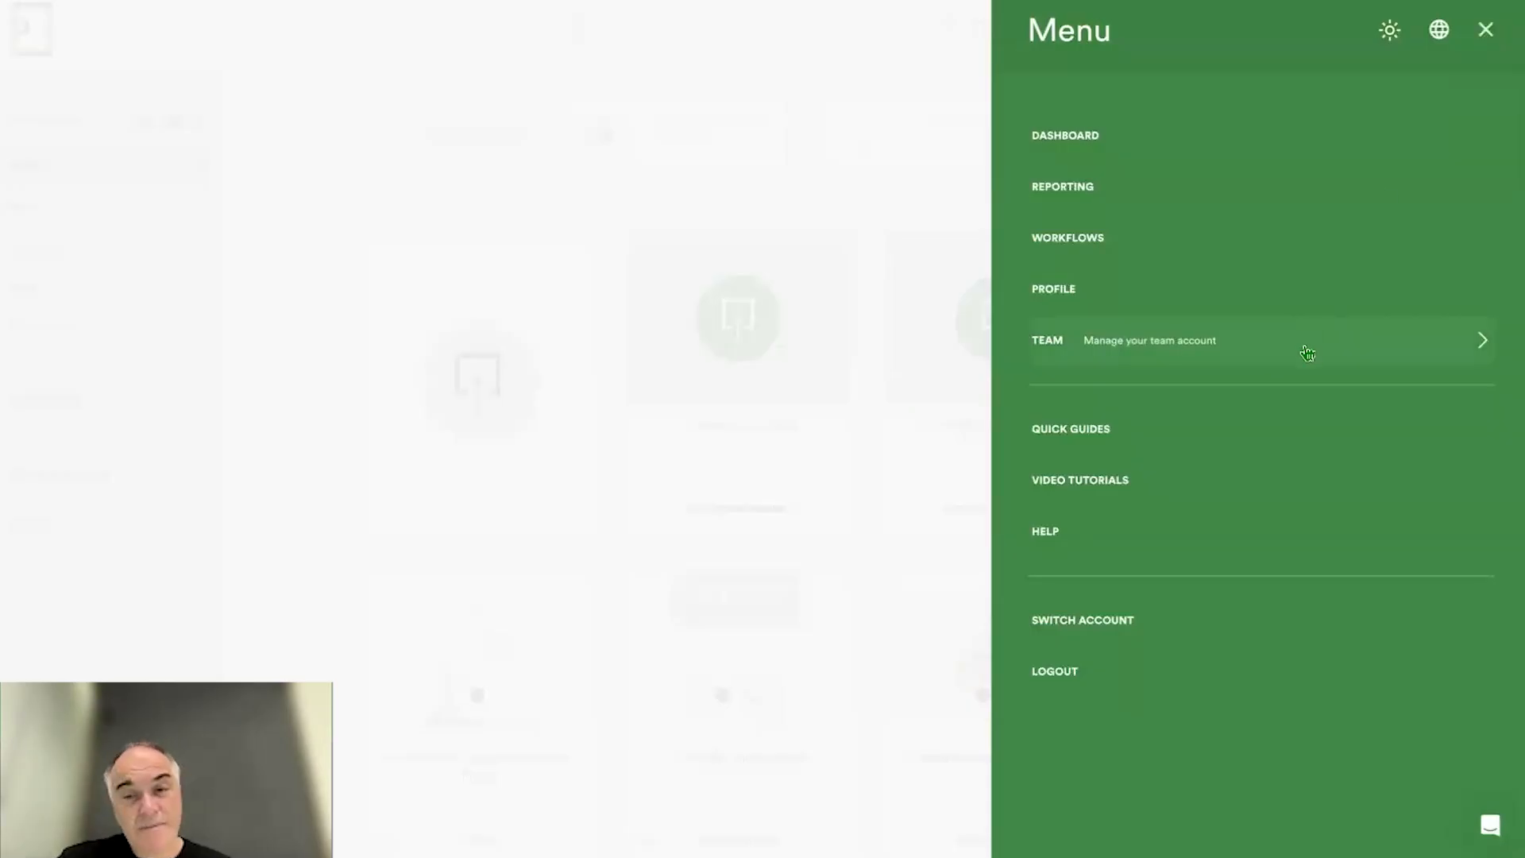
click(1308, 353)
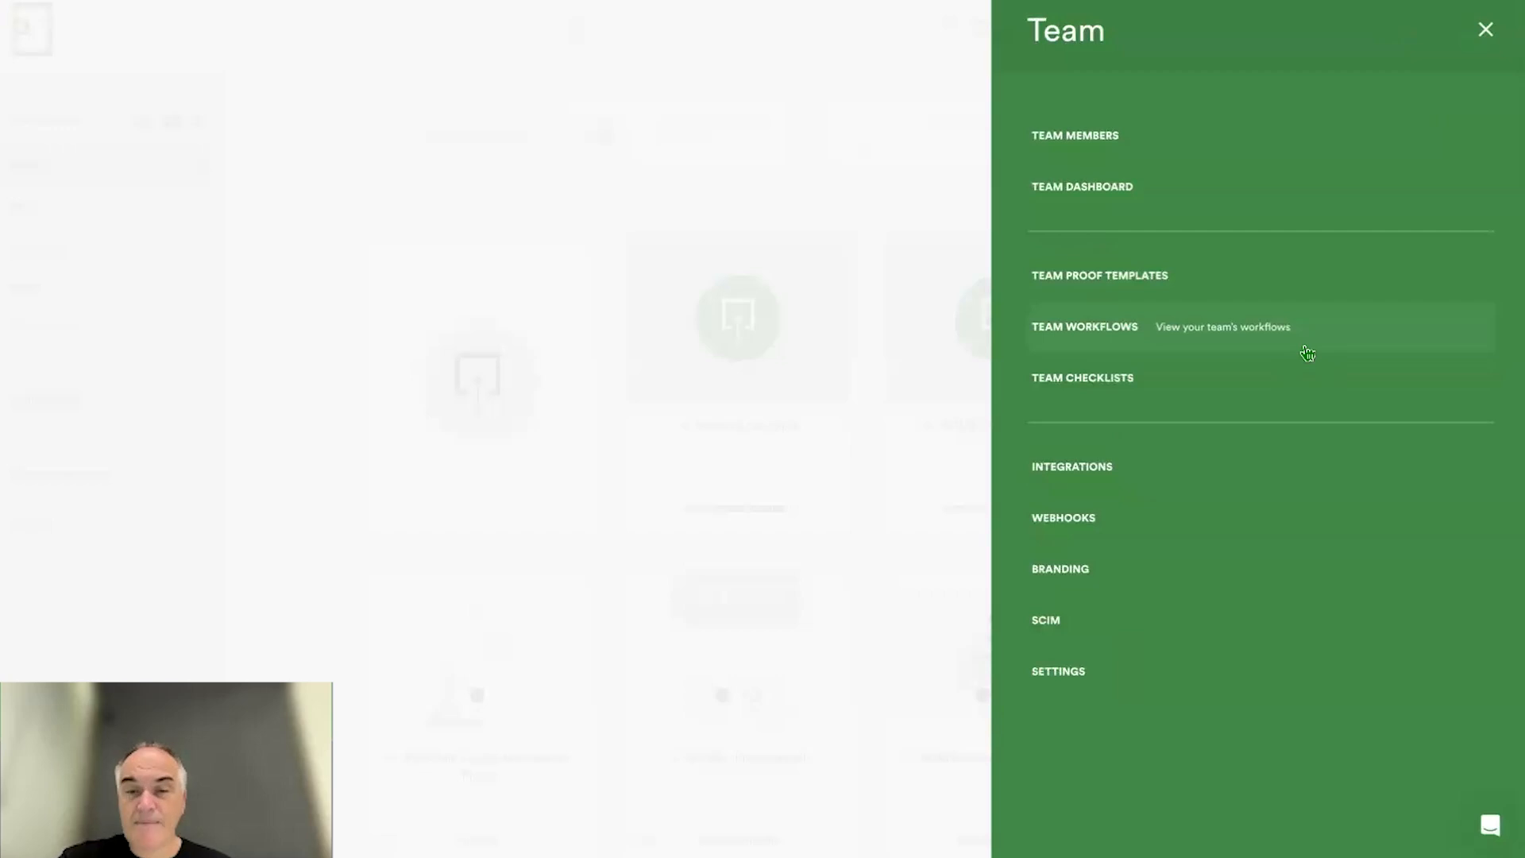
click(1074, 676)
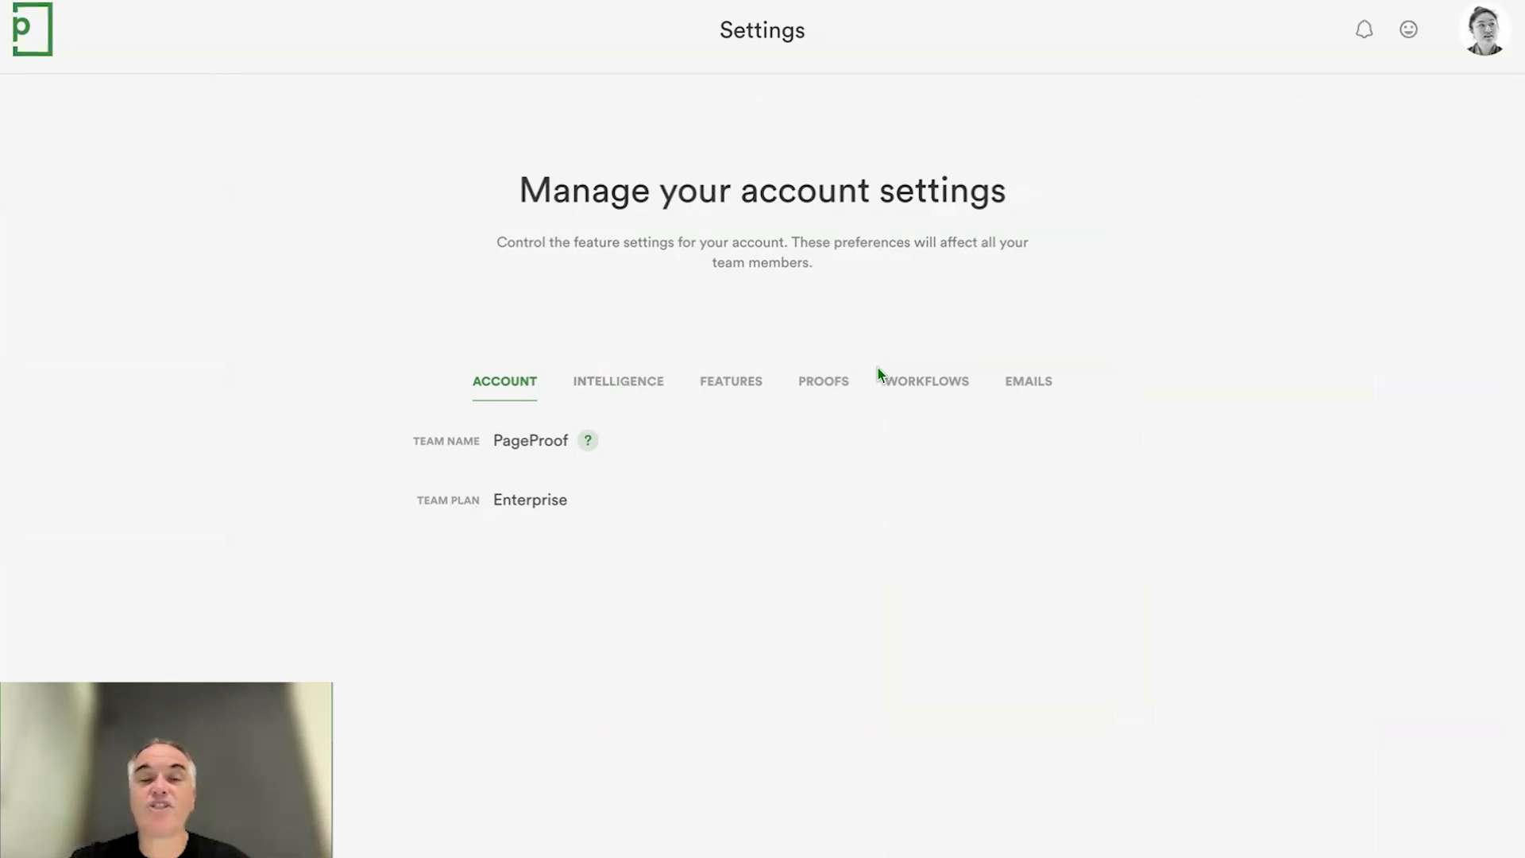
click(1471, 48)
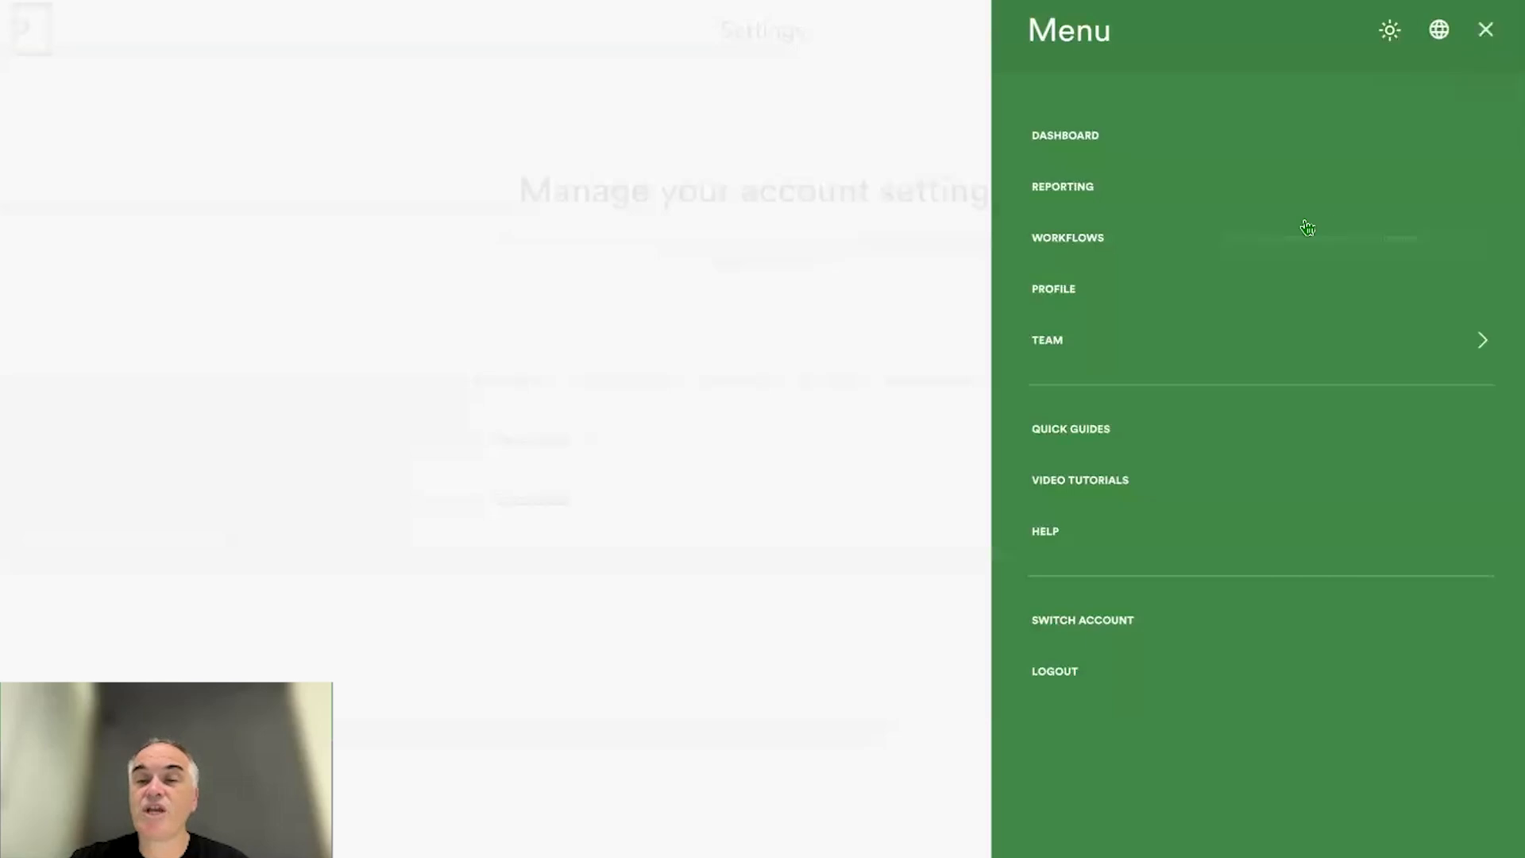
click(1241, 292)
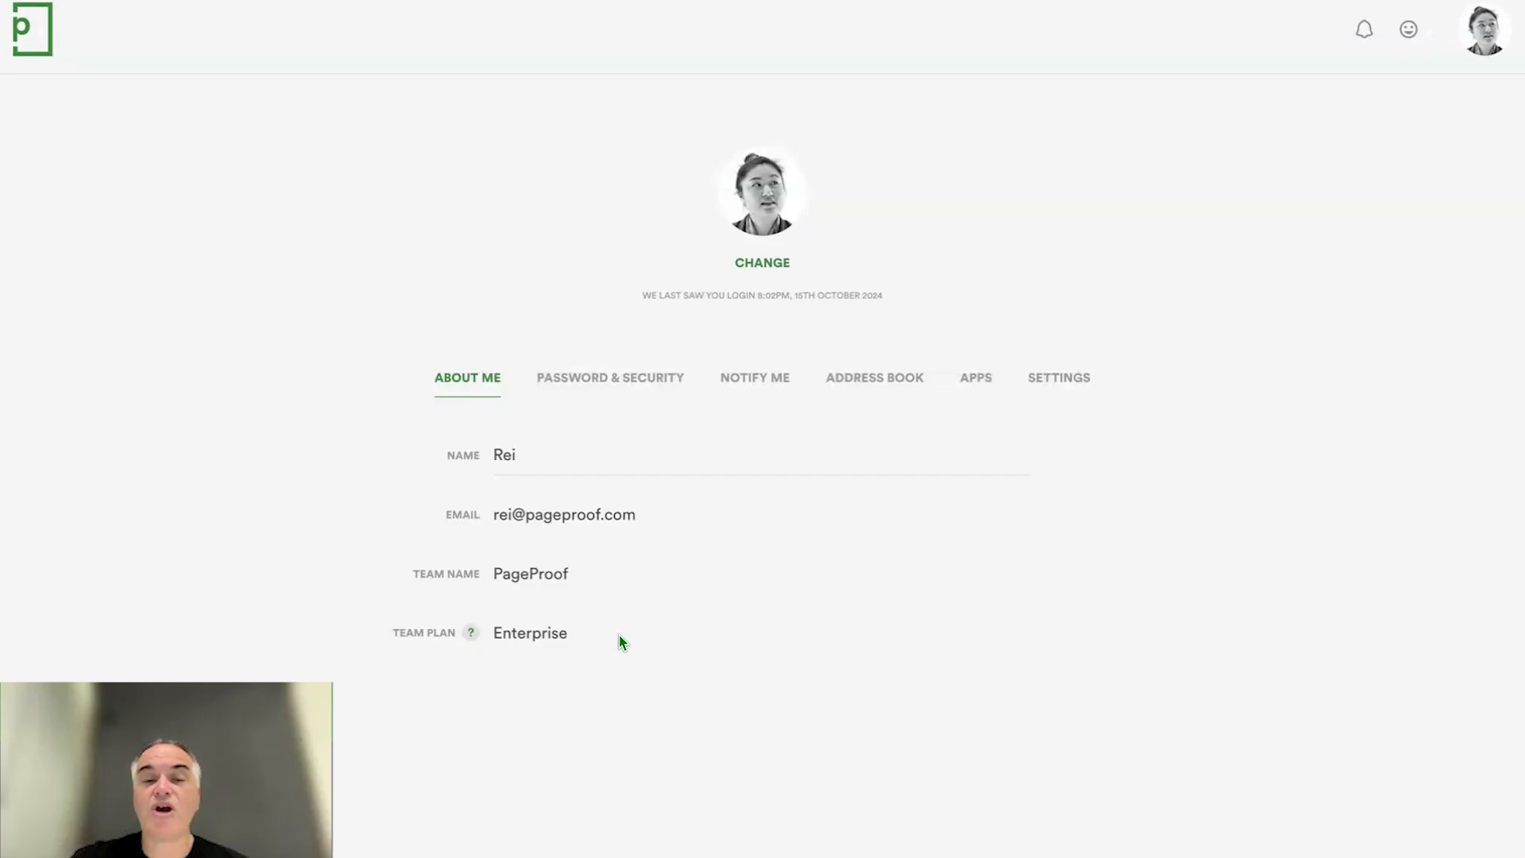
- View the PageProof Intelligence options in the team account settings
click(1482, 35)
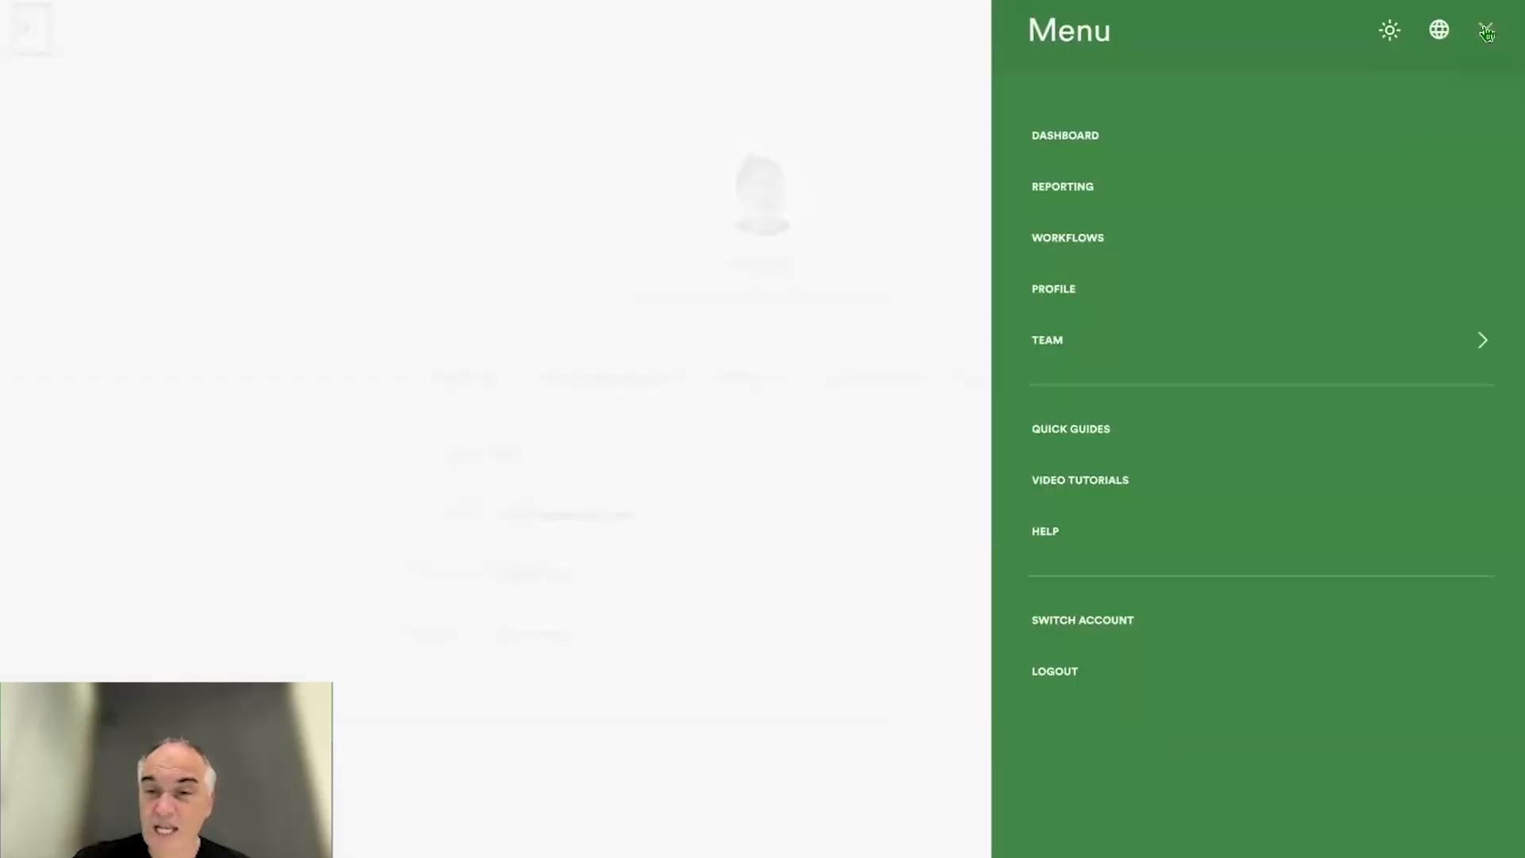
click(1320, 346)
click(1131, 682)
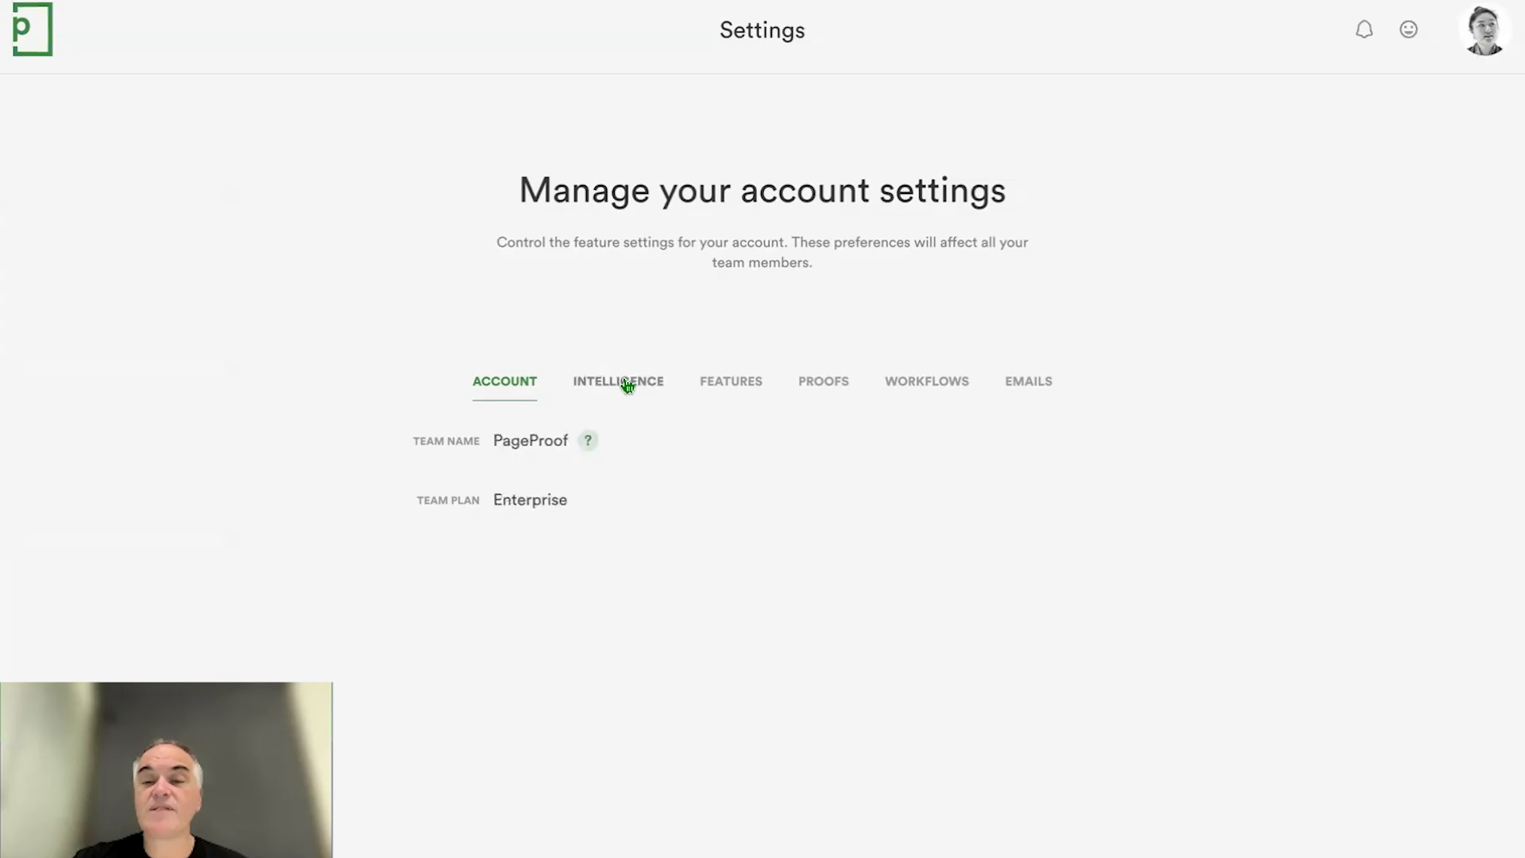
click(627, 386)
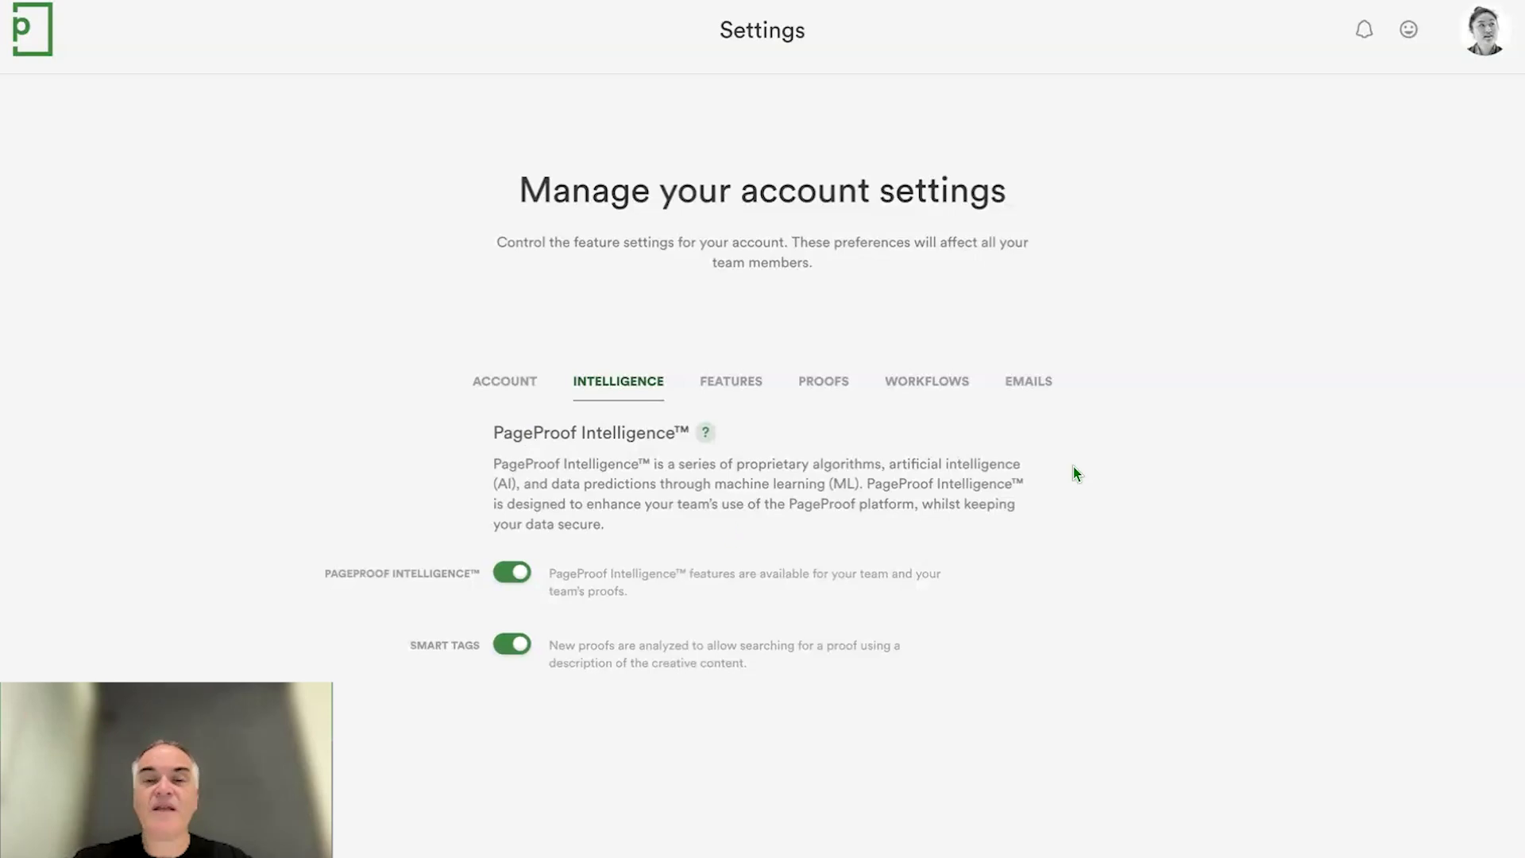
click(1483, 32)
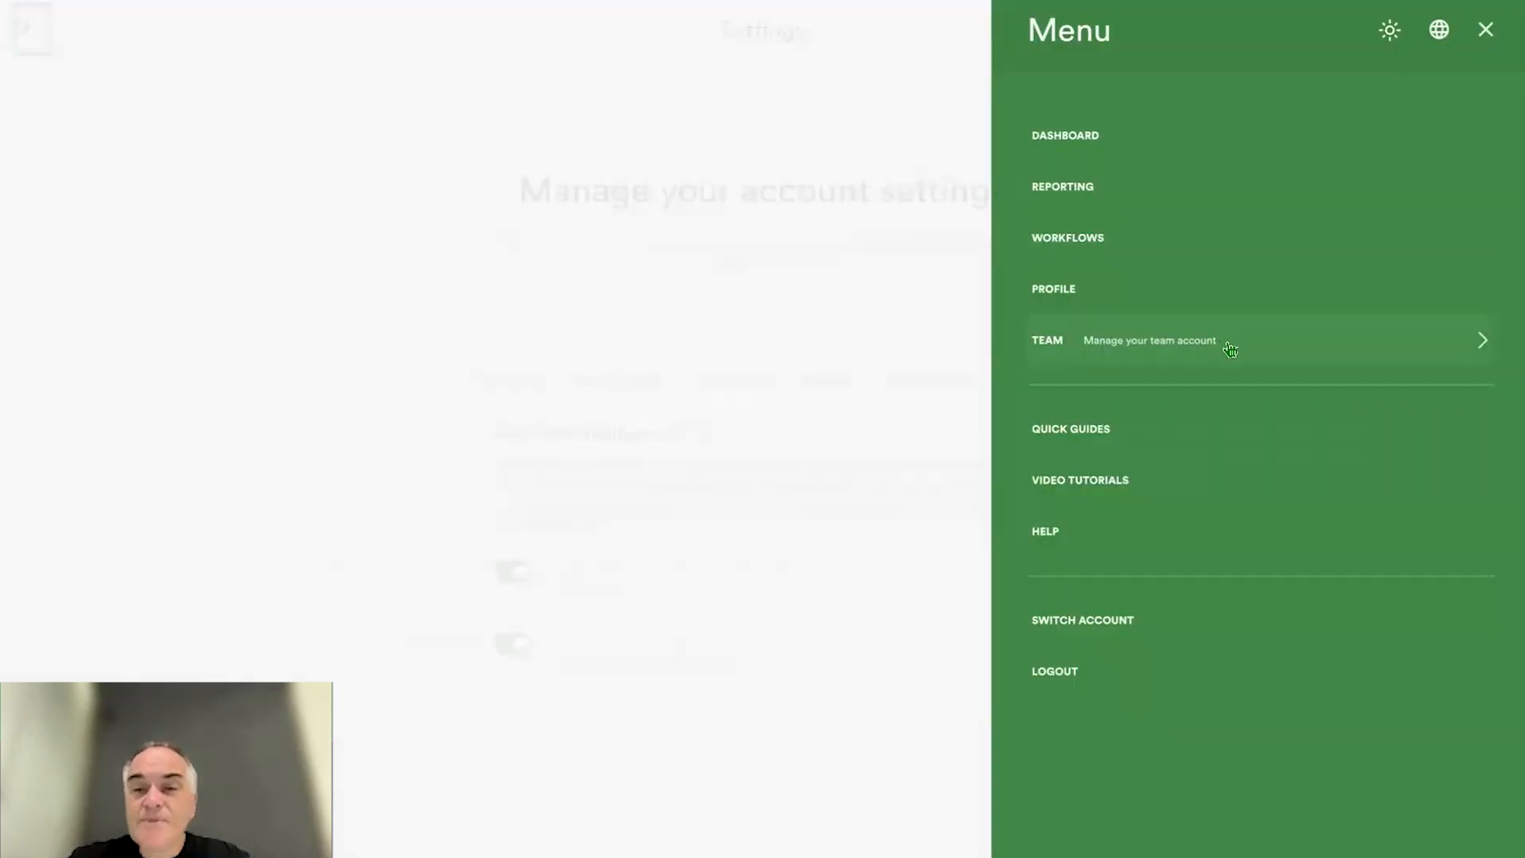
click(1231, 350)
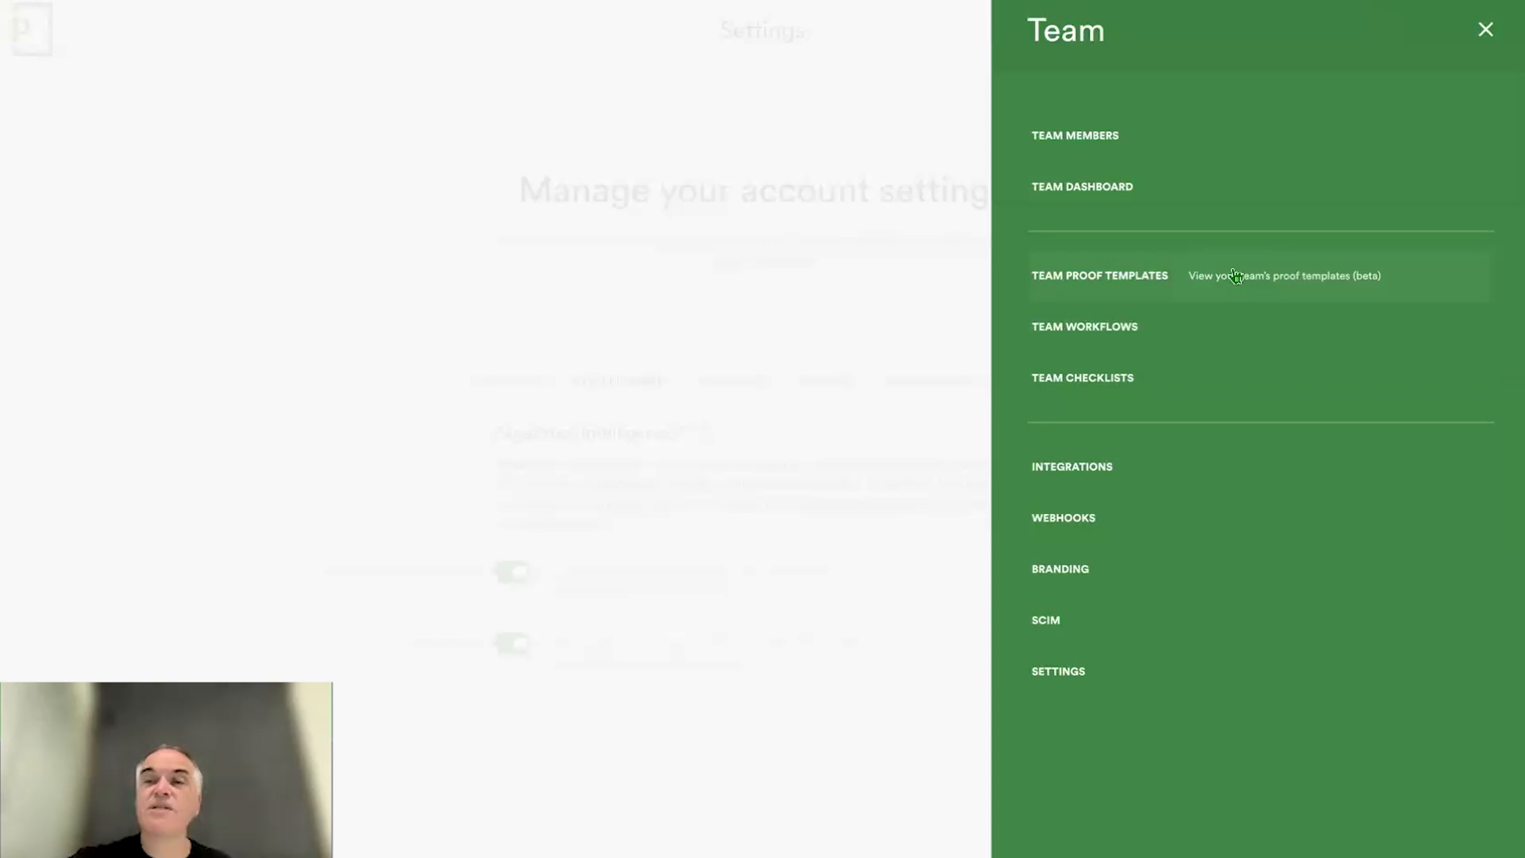
click(1485, 32)
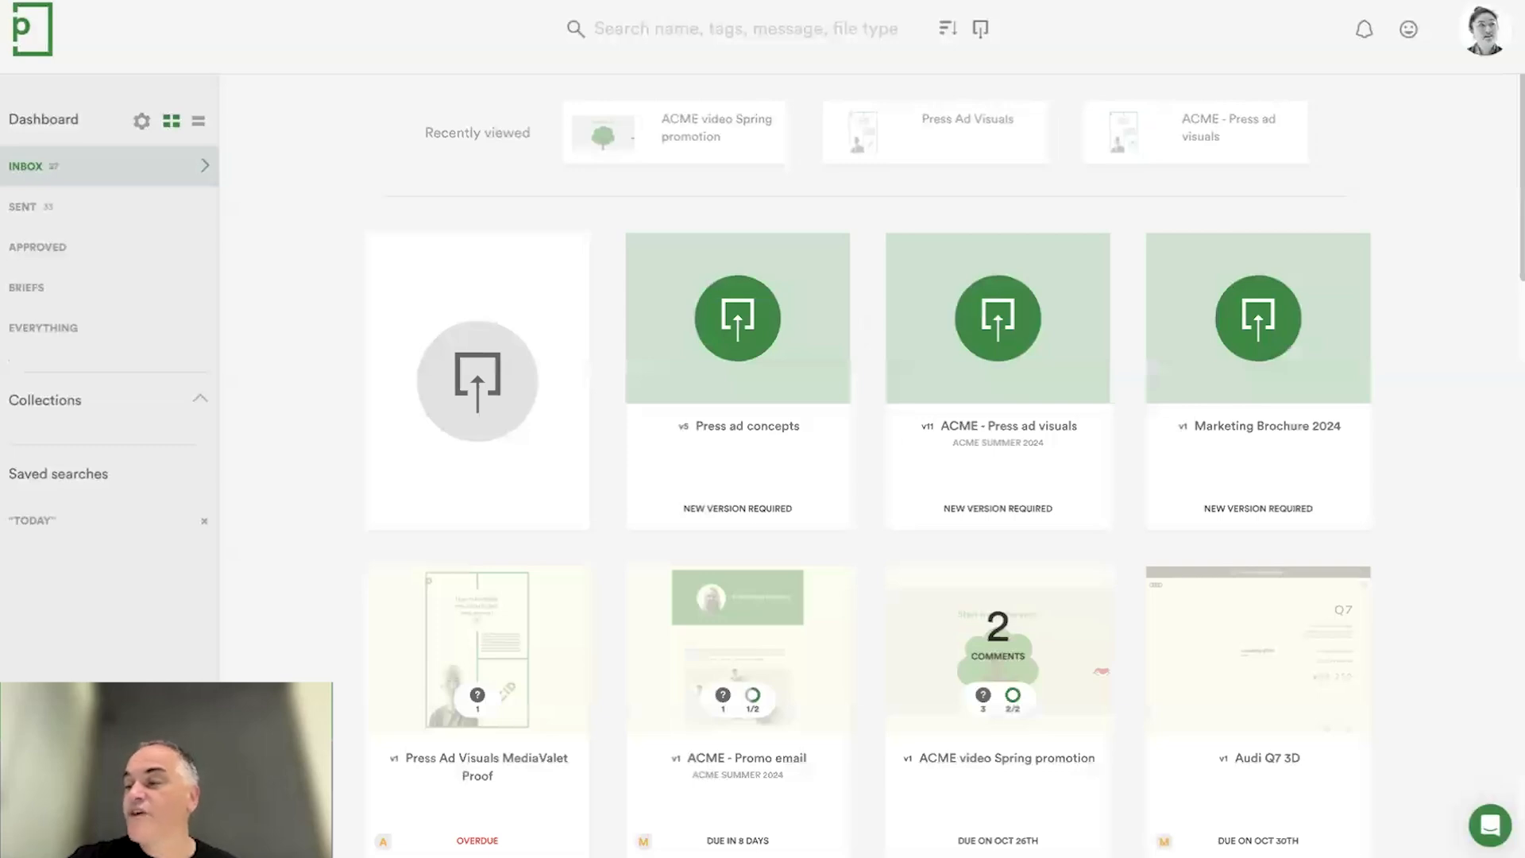
- Add Press Ad Visuals.pdf as a new proof, apply the Brand identity projects template and review the reviewers and owners it fills in
drag(1522, 372, 540, 383)
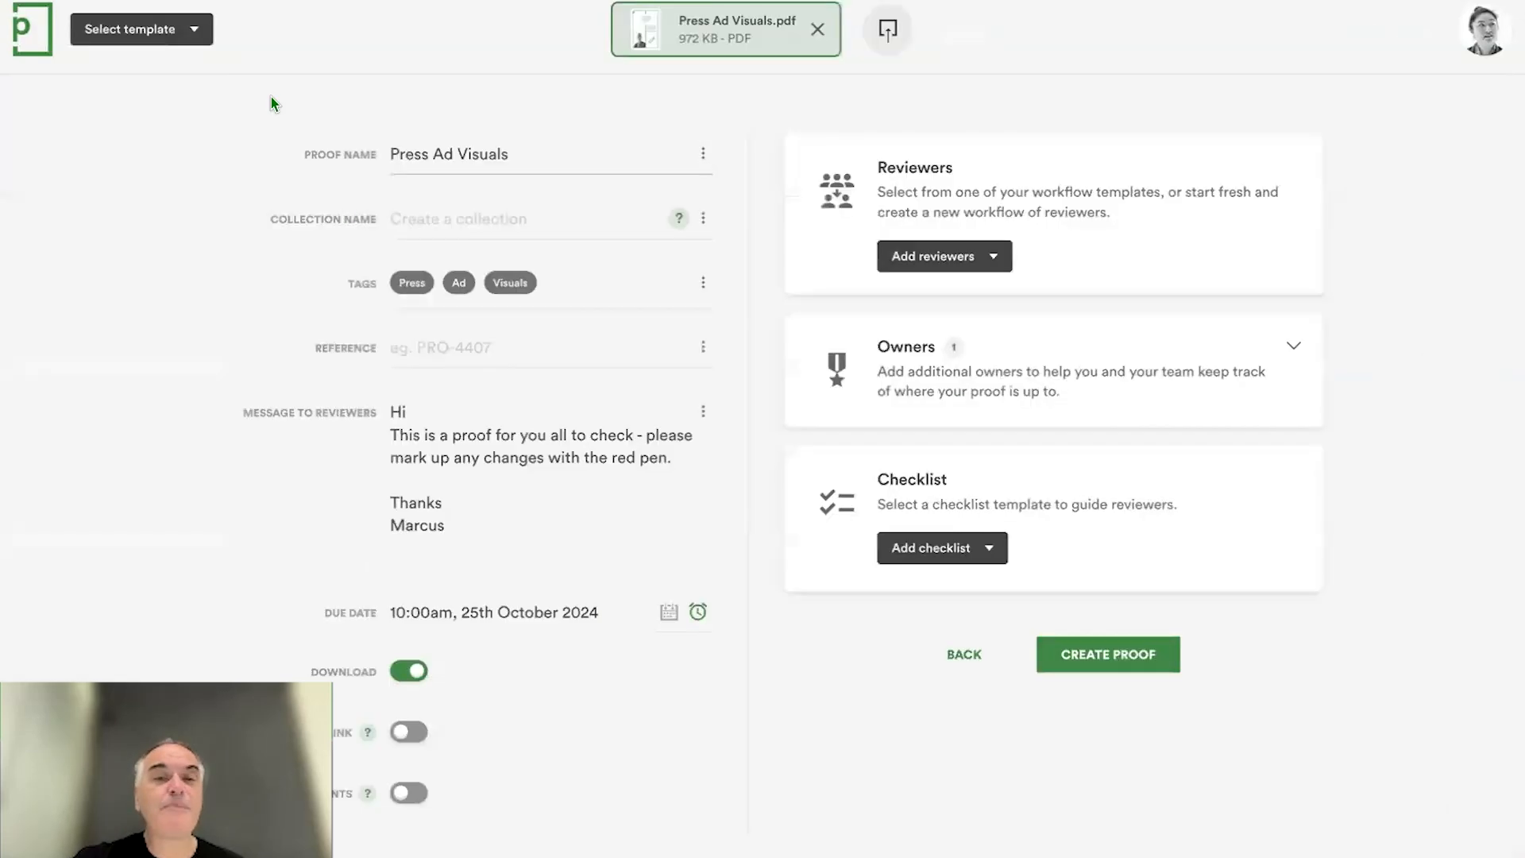
click(194, 28)
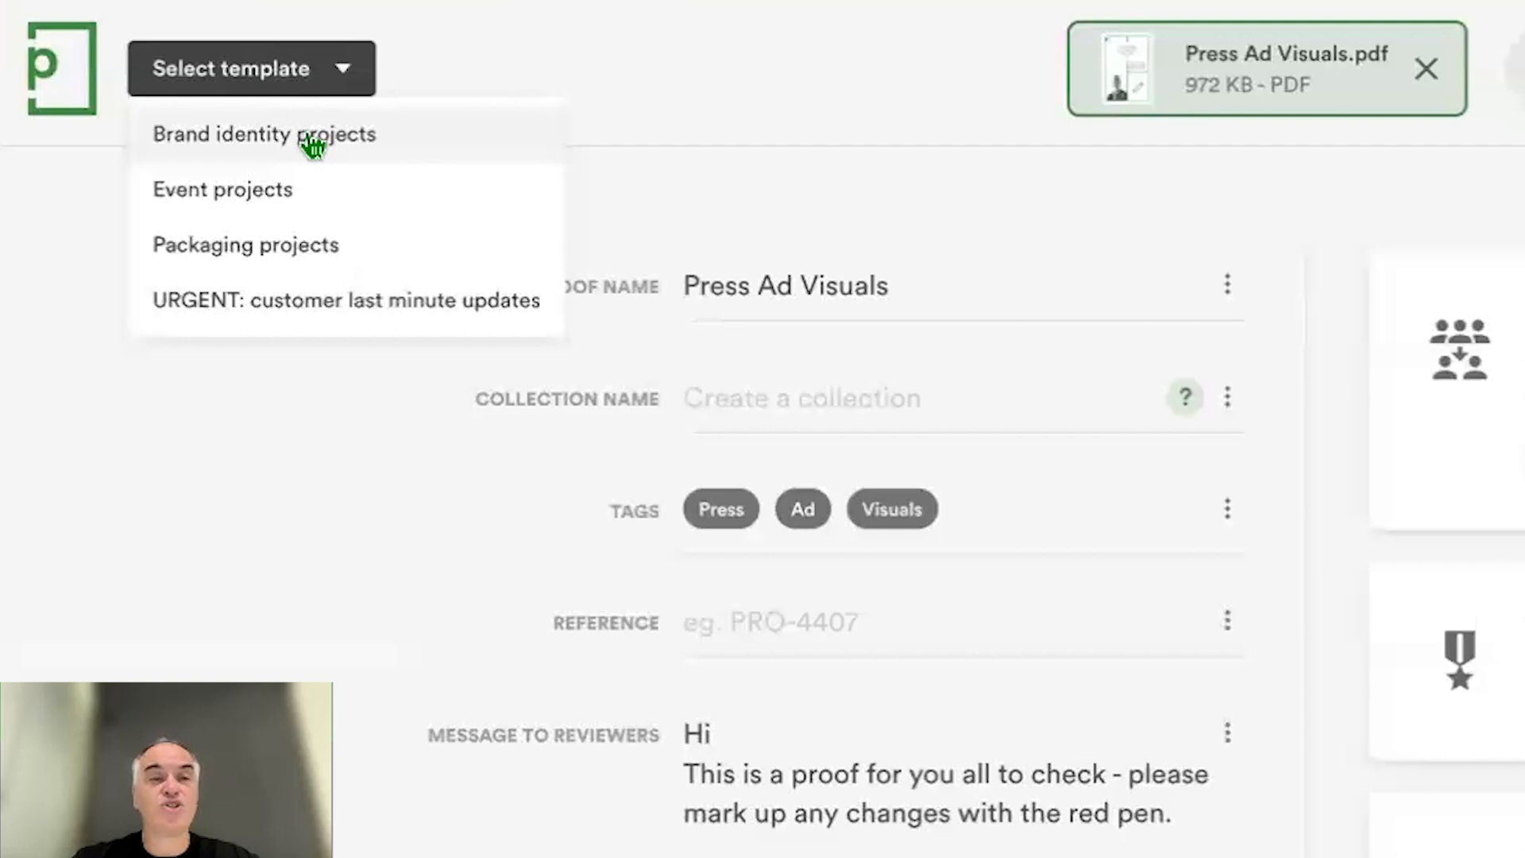
click(314, 137)
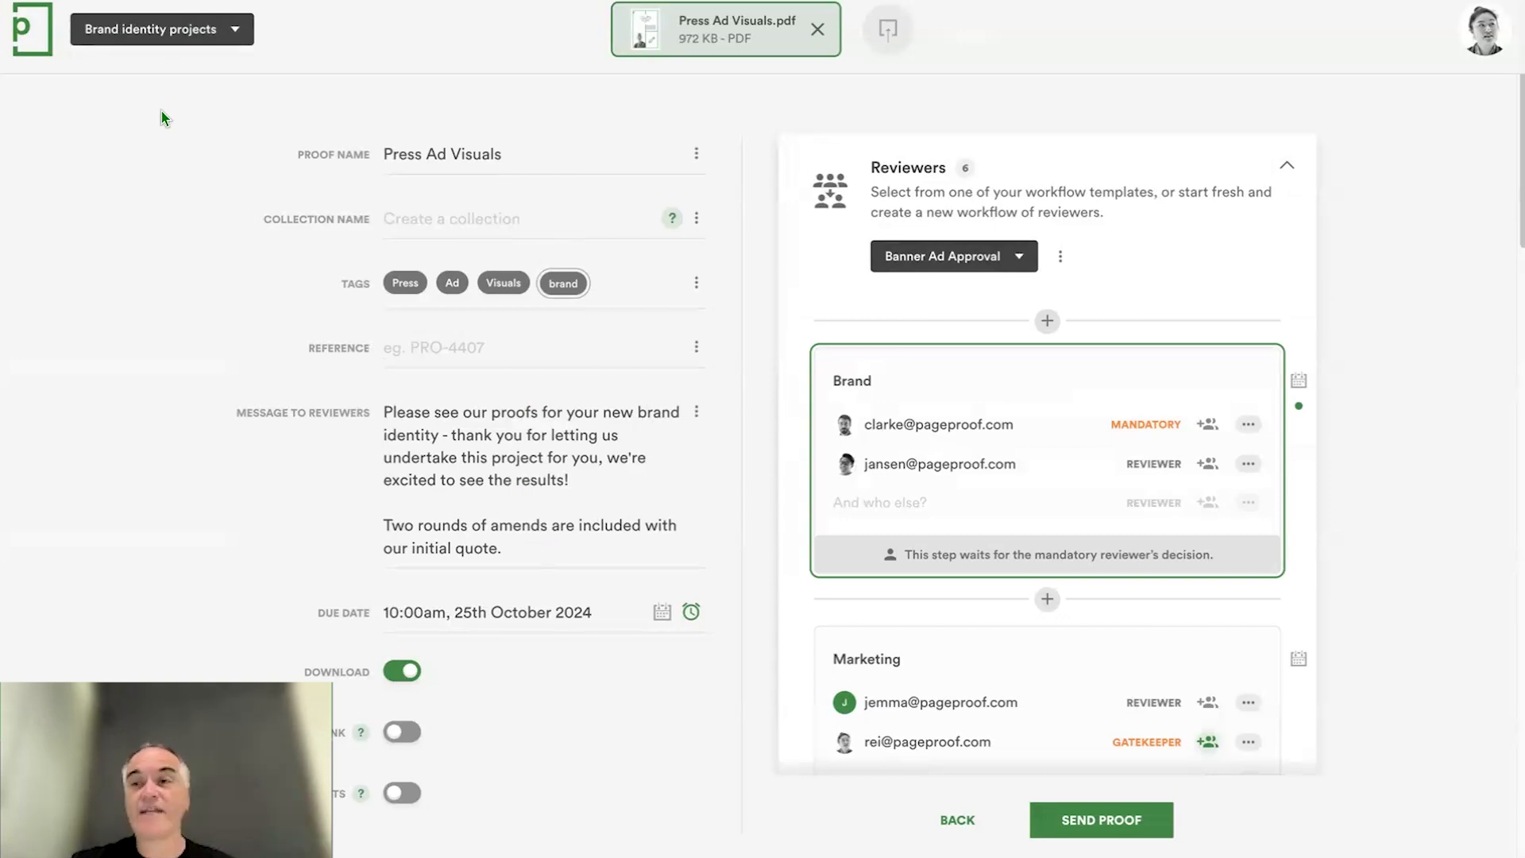
scroll(1411, 516, down, 10)
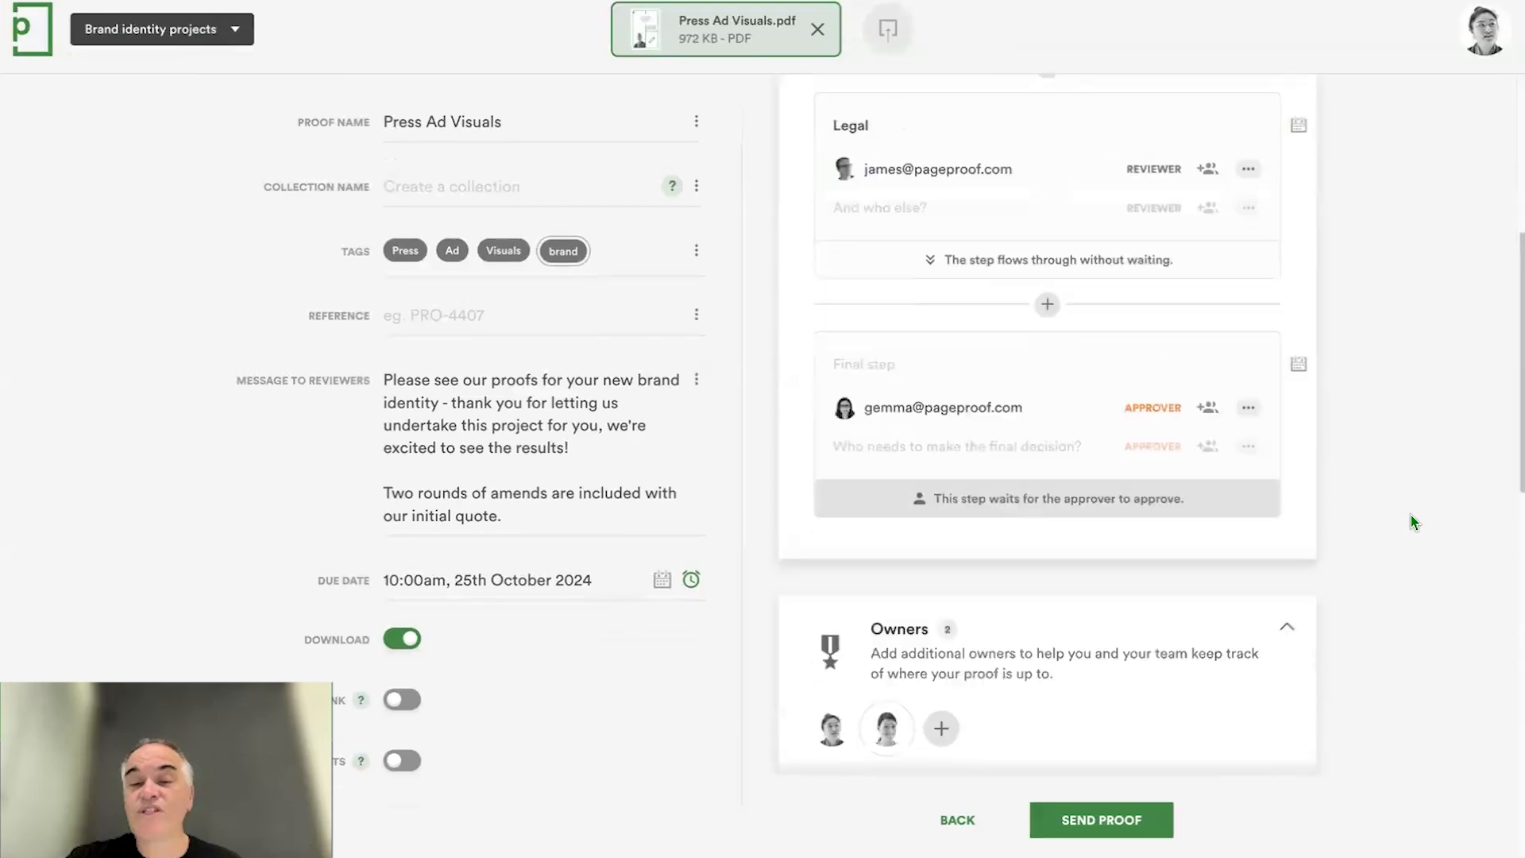
scroll(1068, 592, down, 2)
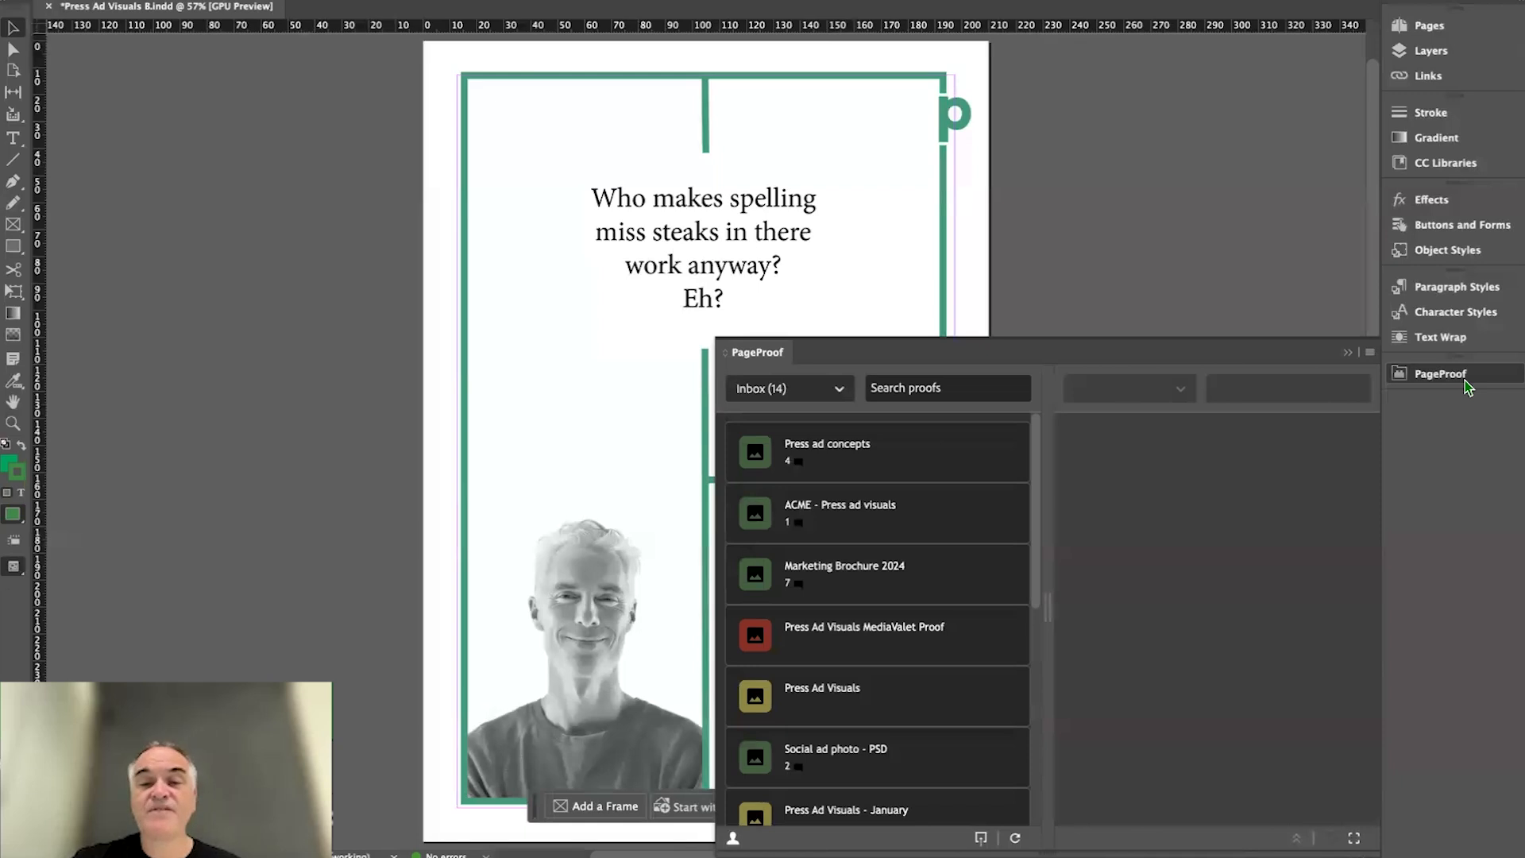
- Switch to InDesign and view the inbox proofs in the PageProof plugin
mouse_move(991, 497)
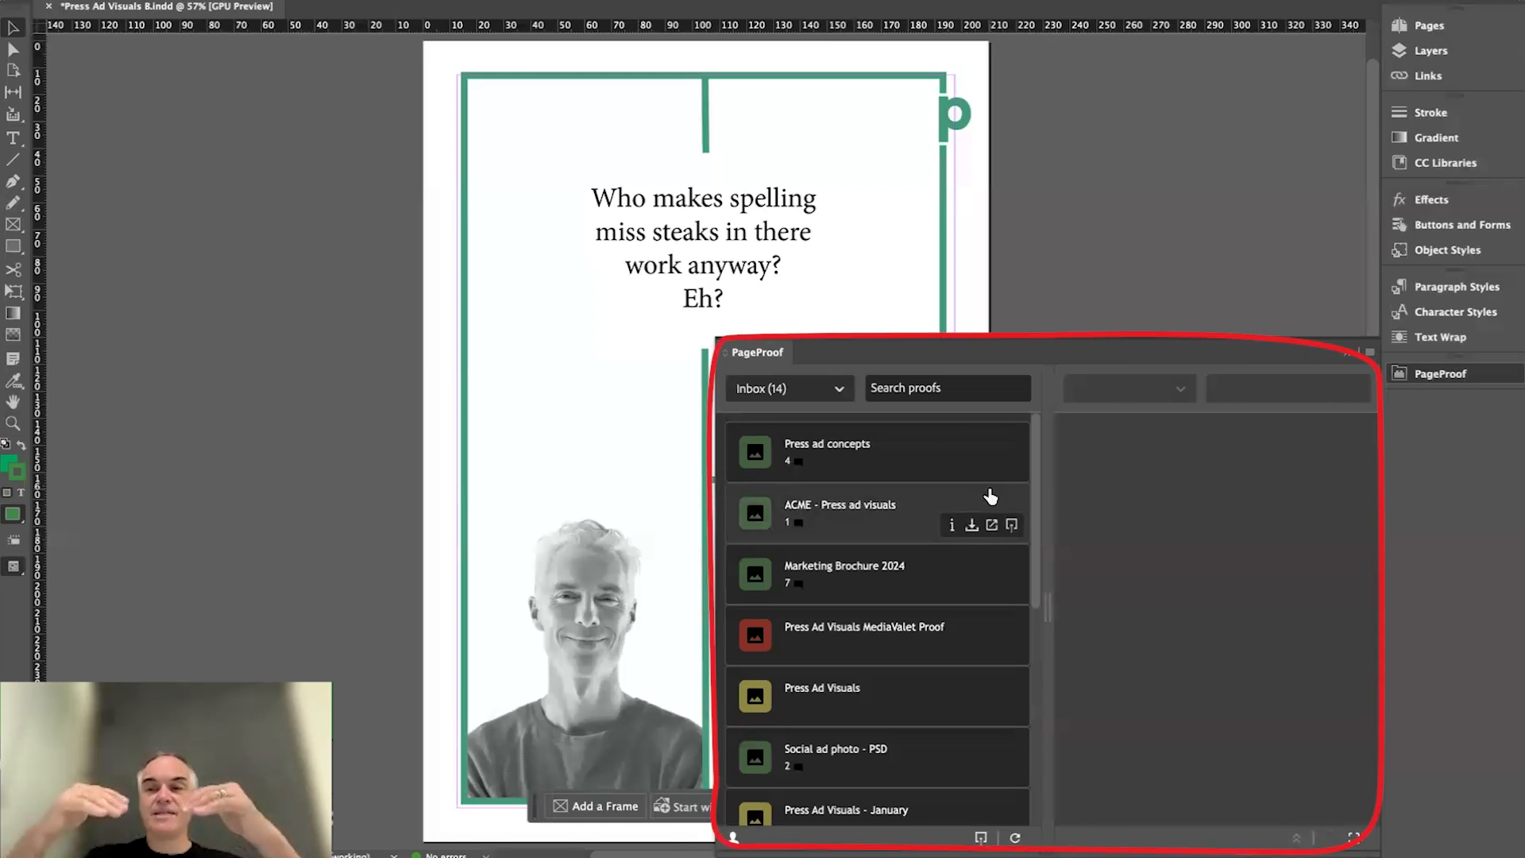
click(1442, 375)
click(1442, 375)
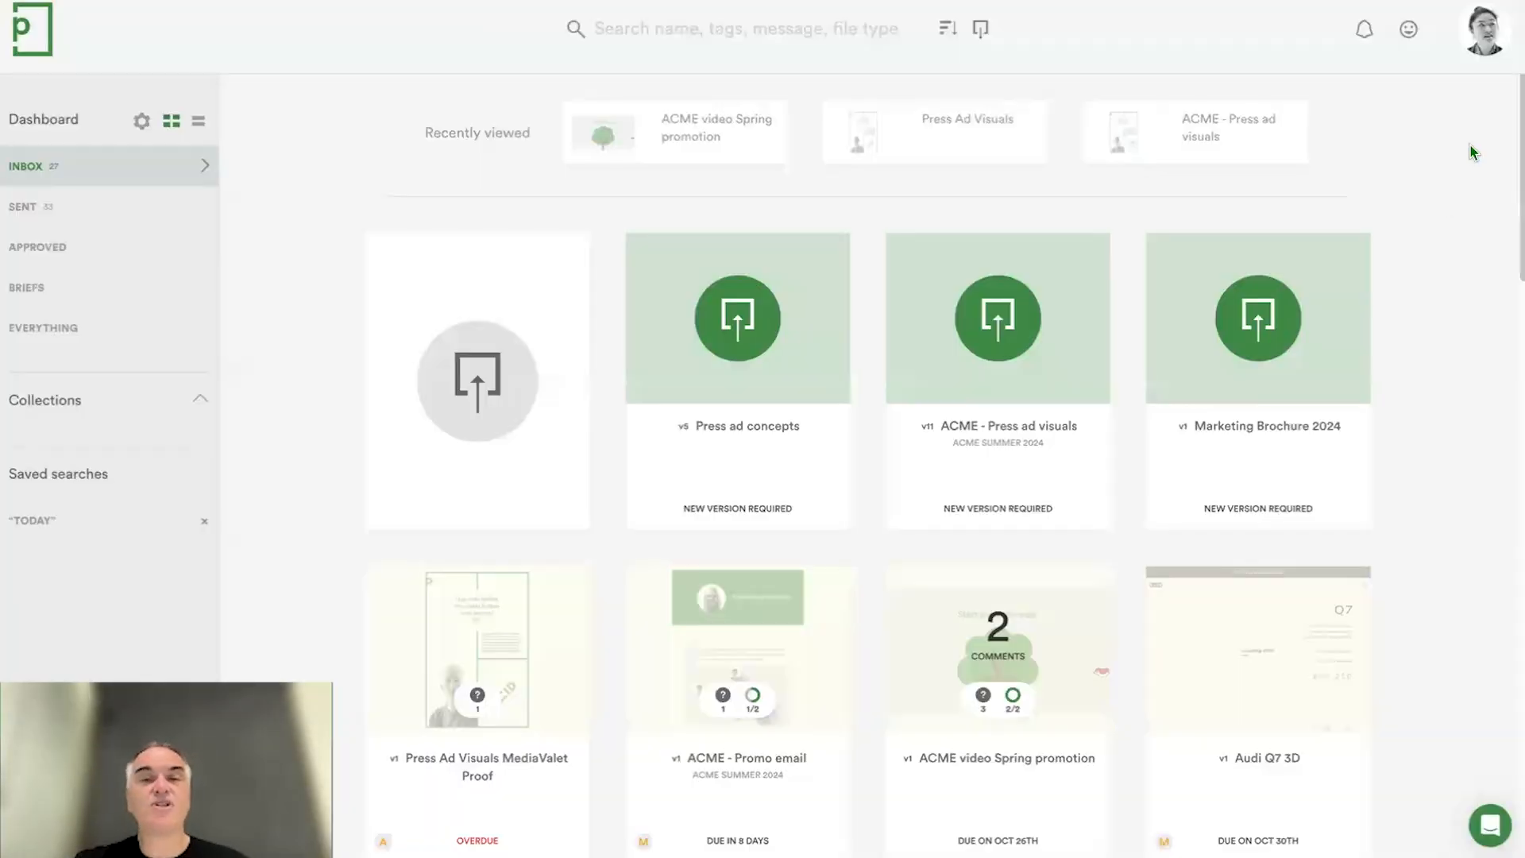
- Return to the PageProof dashboard and open the team's integrations
click(1485, 30)
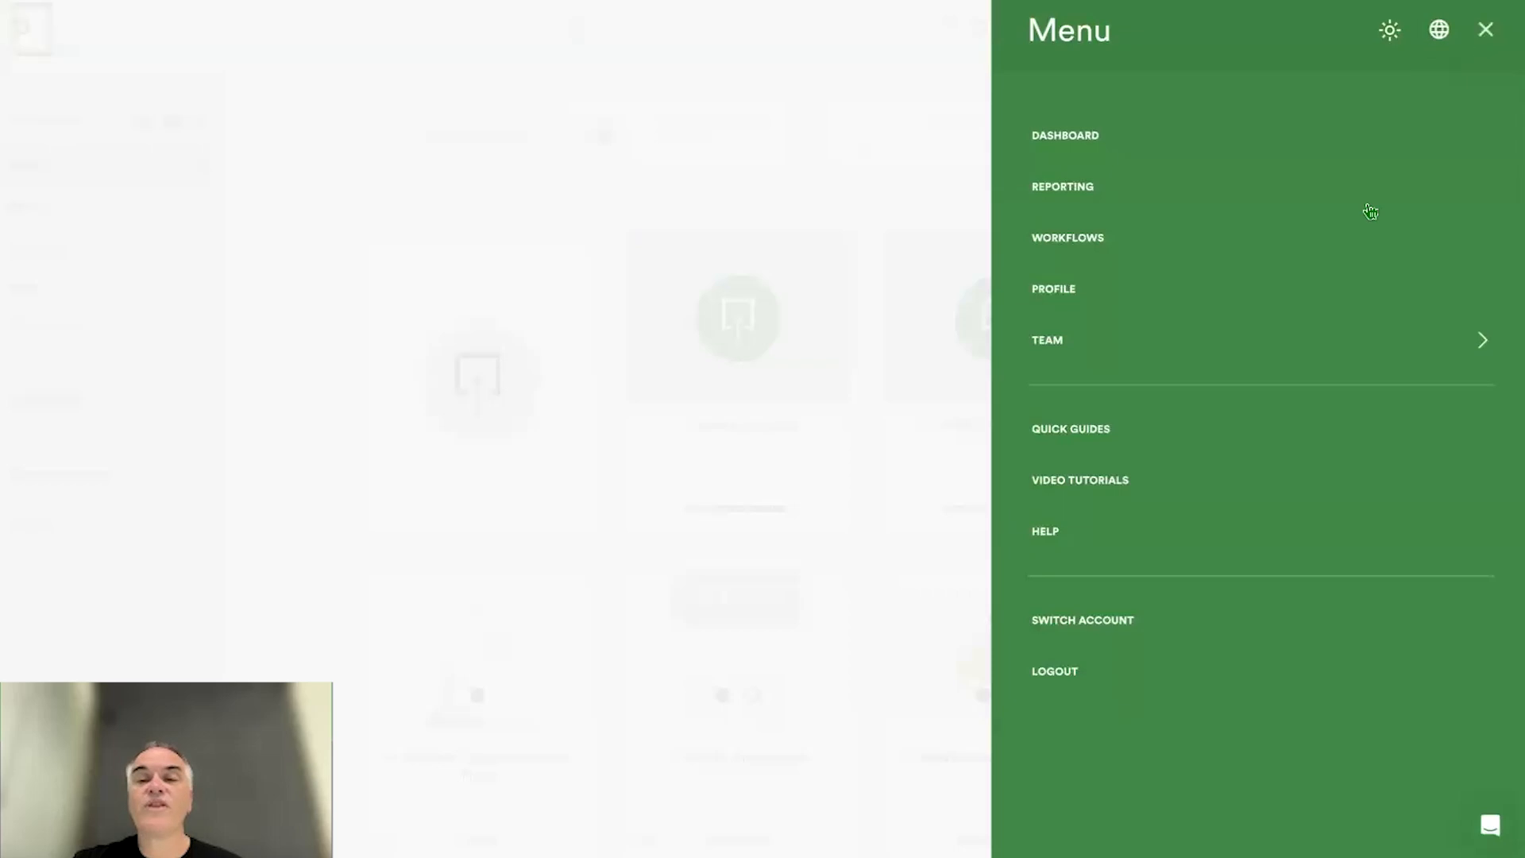
click(1313, 341)
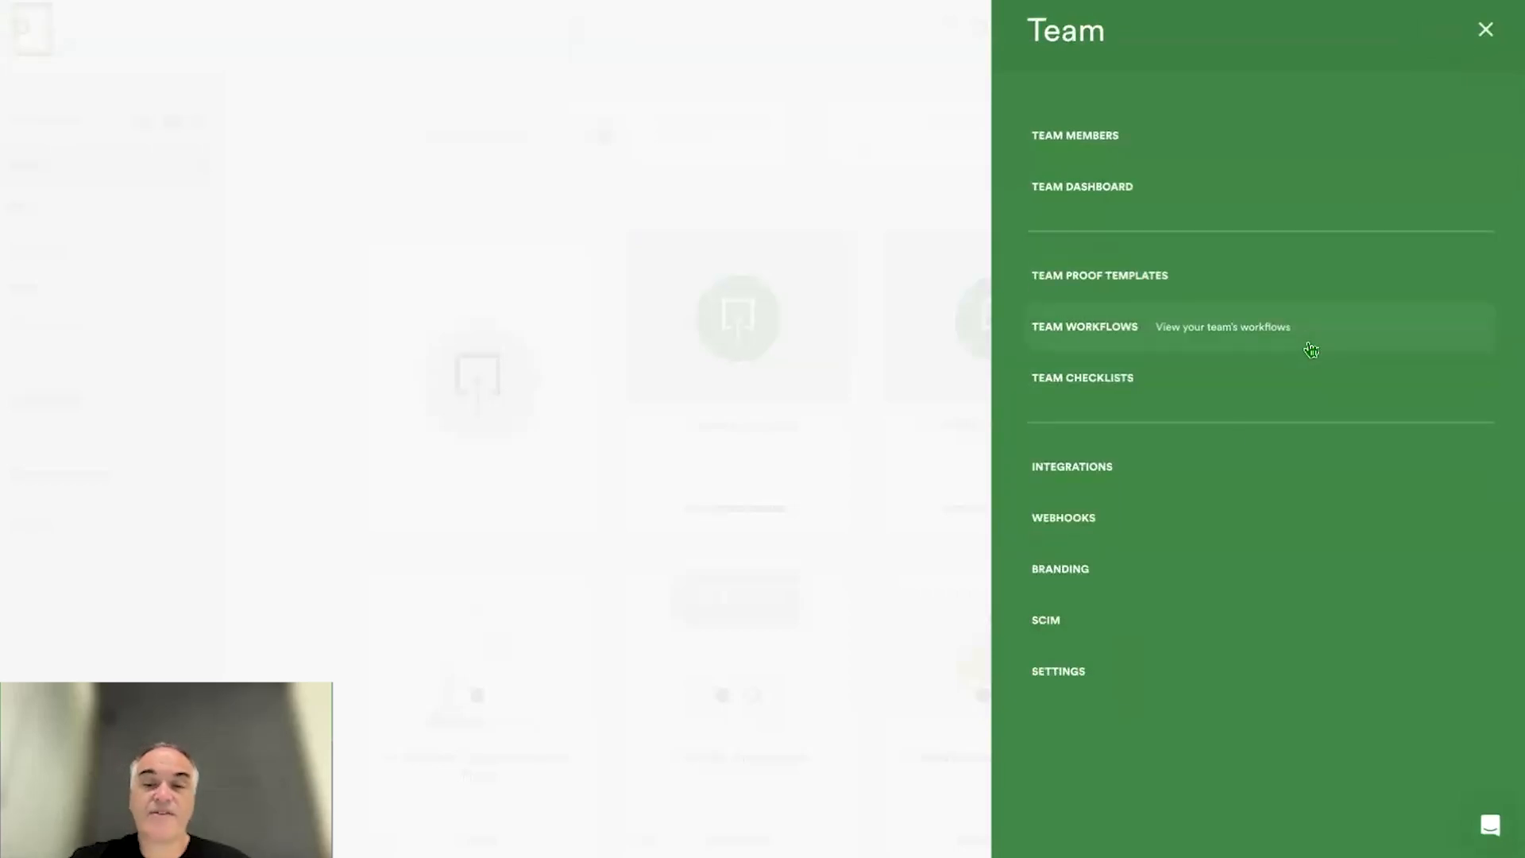
click(1092, 475)
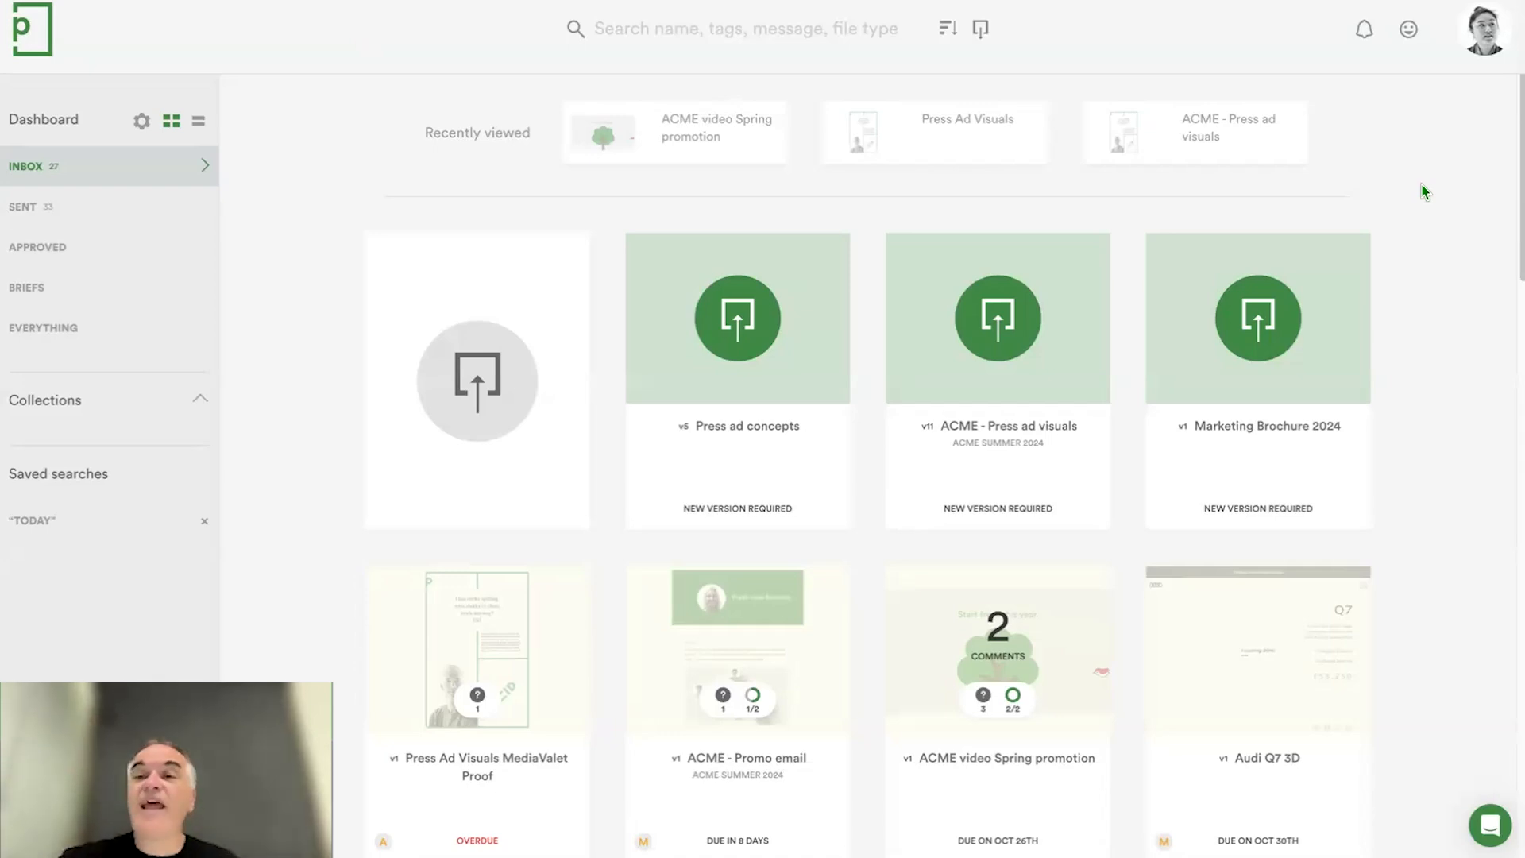
- View the feature settings of the team account, including the address book option for including team members
click(1485, 36)
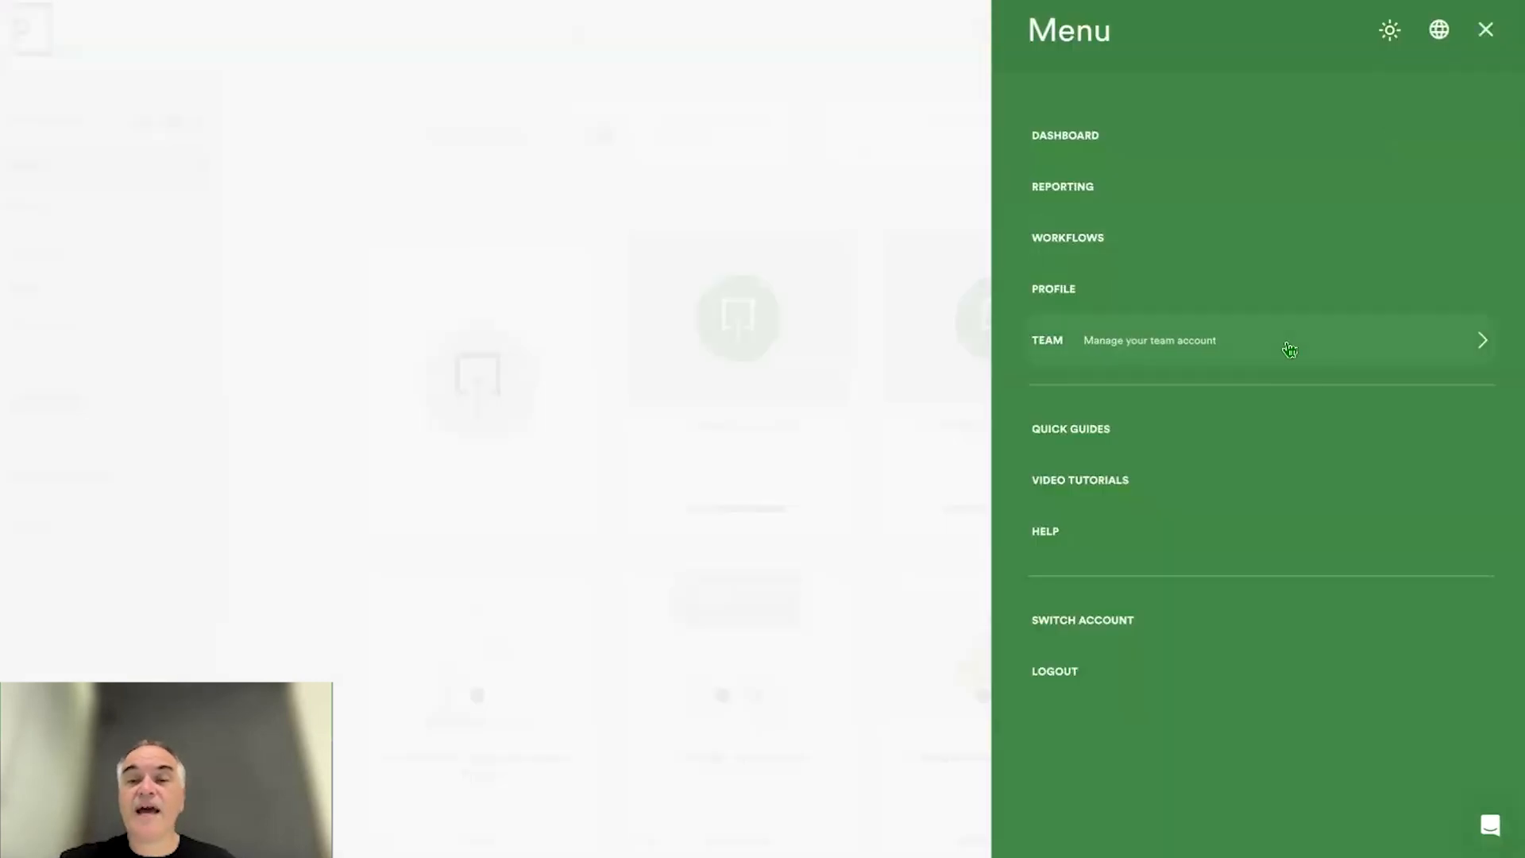
click(1290, 349)
click(1128, 674)
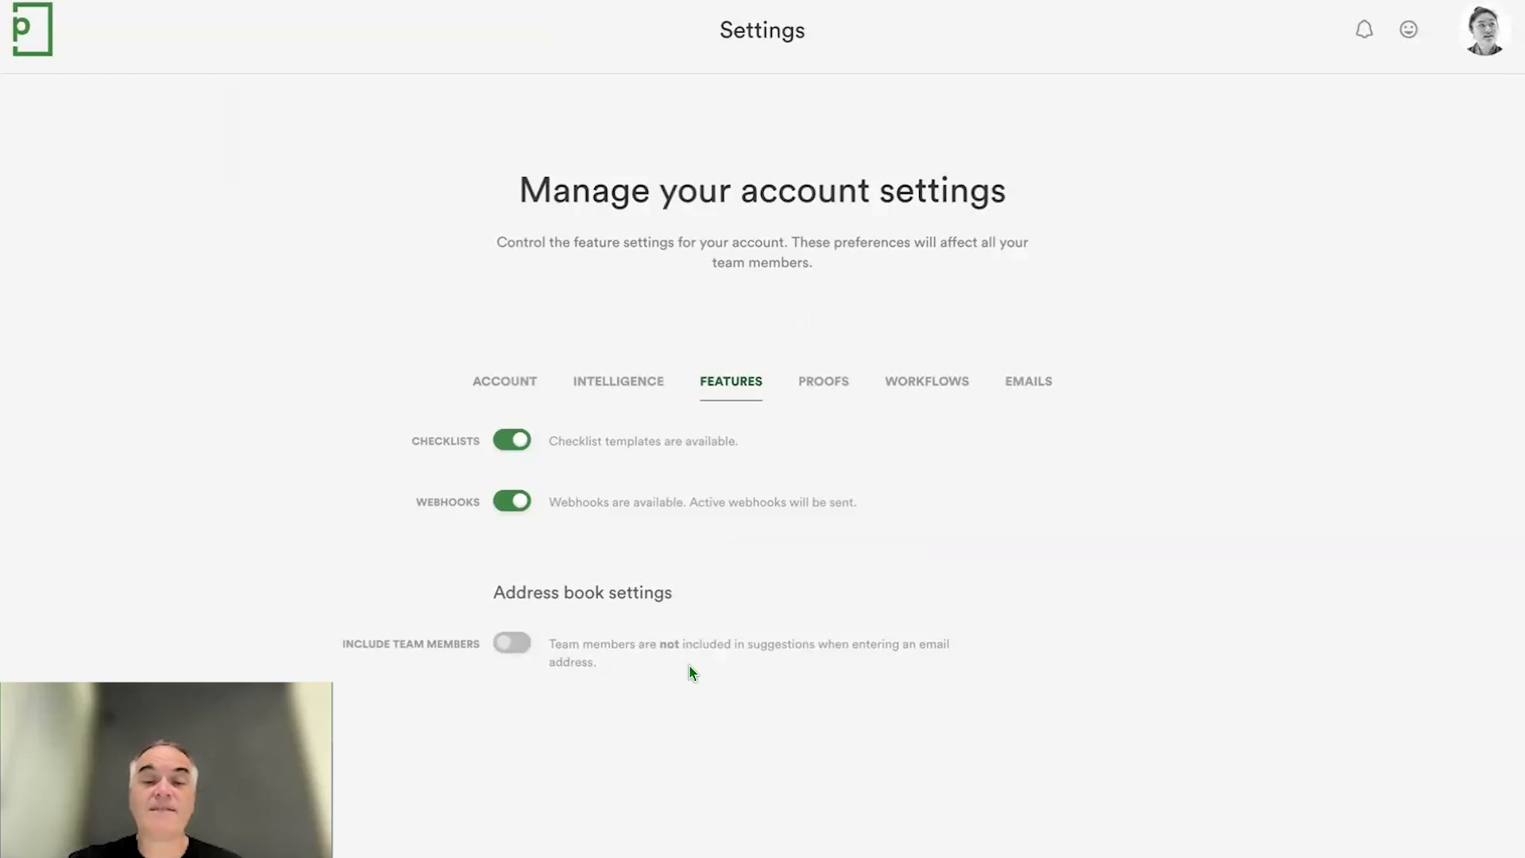
mouse_move(513, 643)
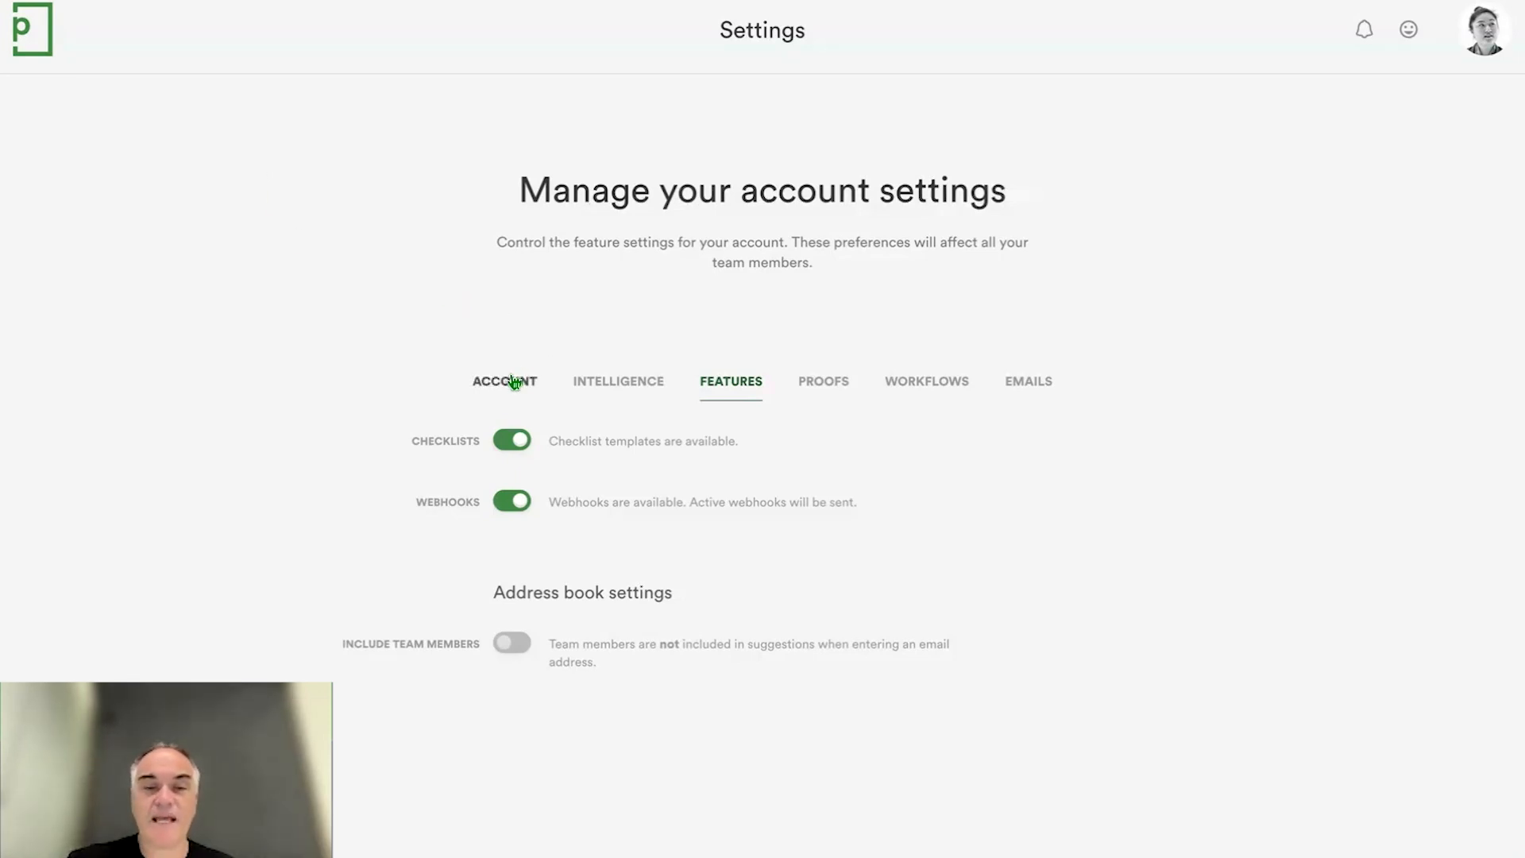
- Examine the proof settings of the team account, covering due dates, link sharing, comments and reviewer decisions
click(824, 381)
scroll(1257, 363, down, 3)
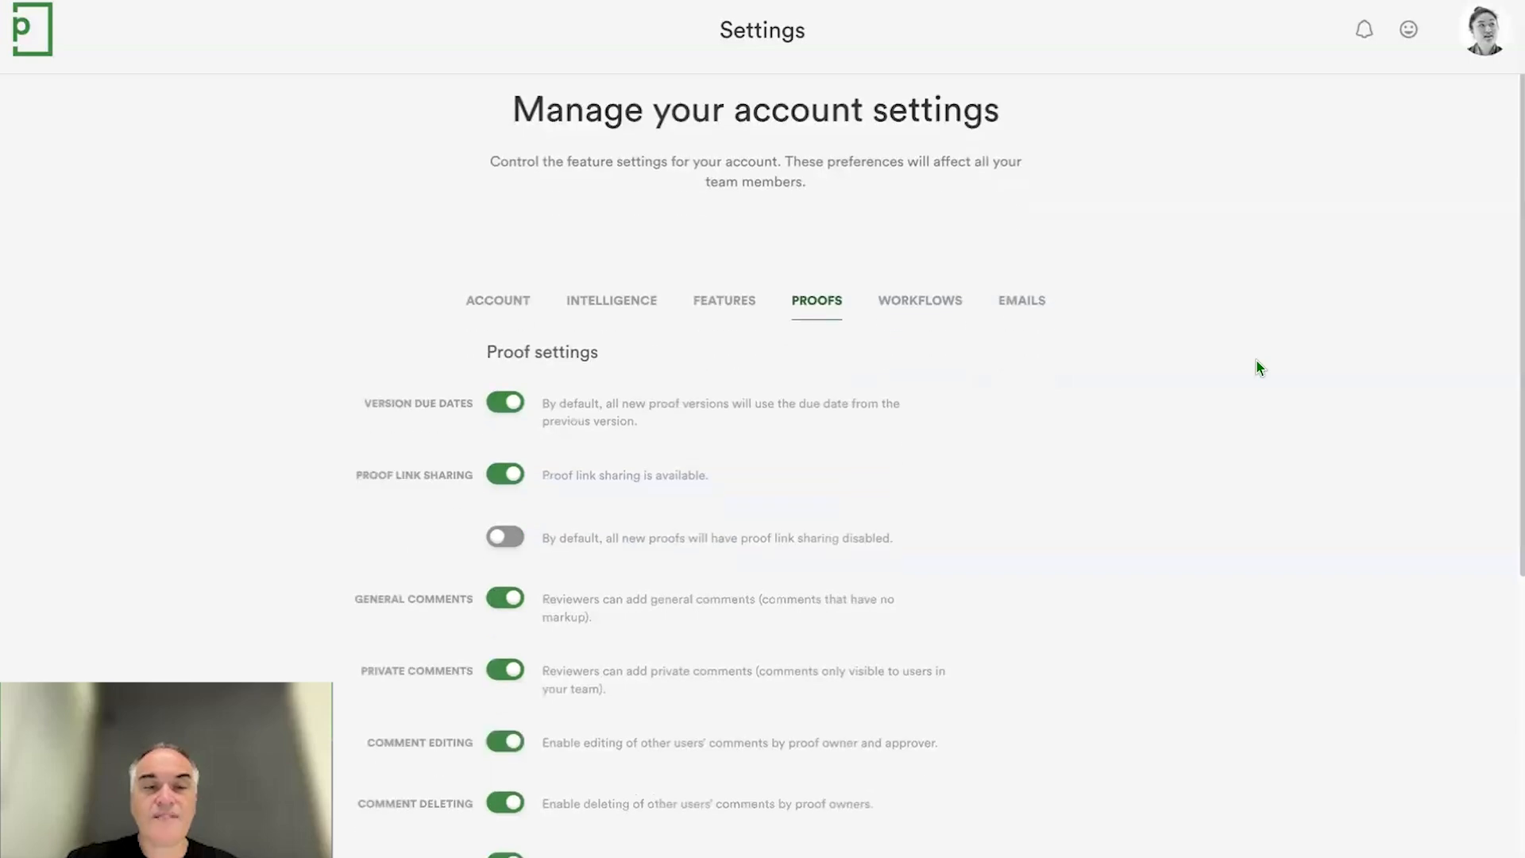
scroll(1257, 363, down, 3)
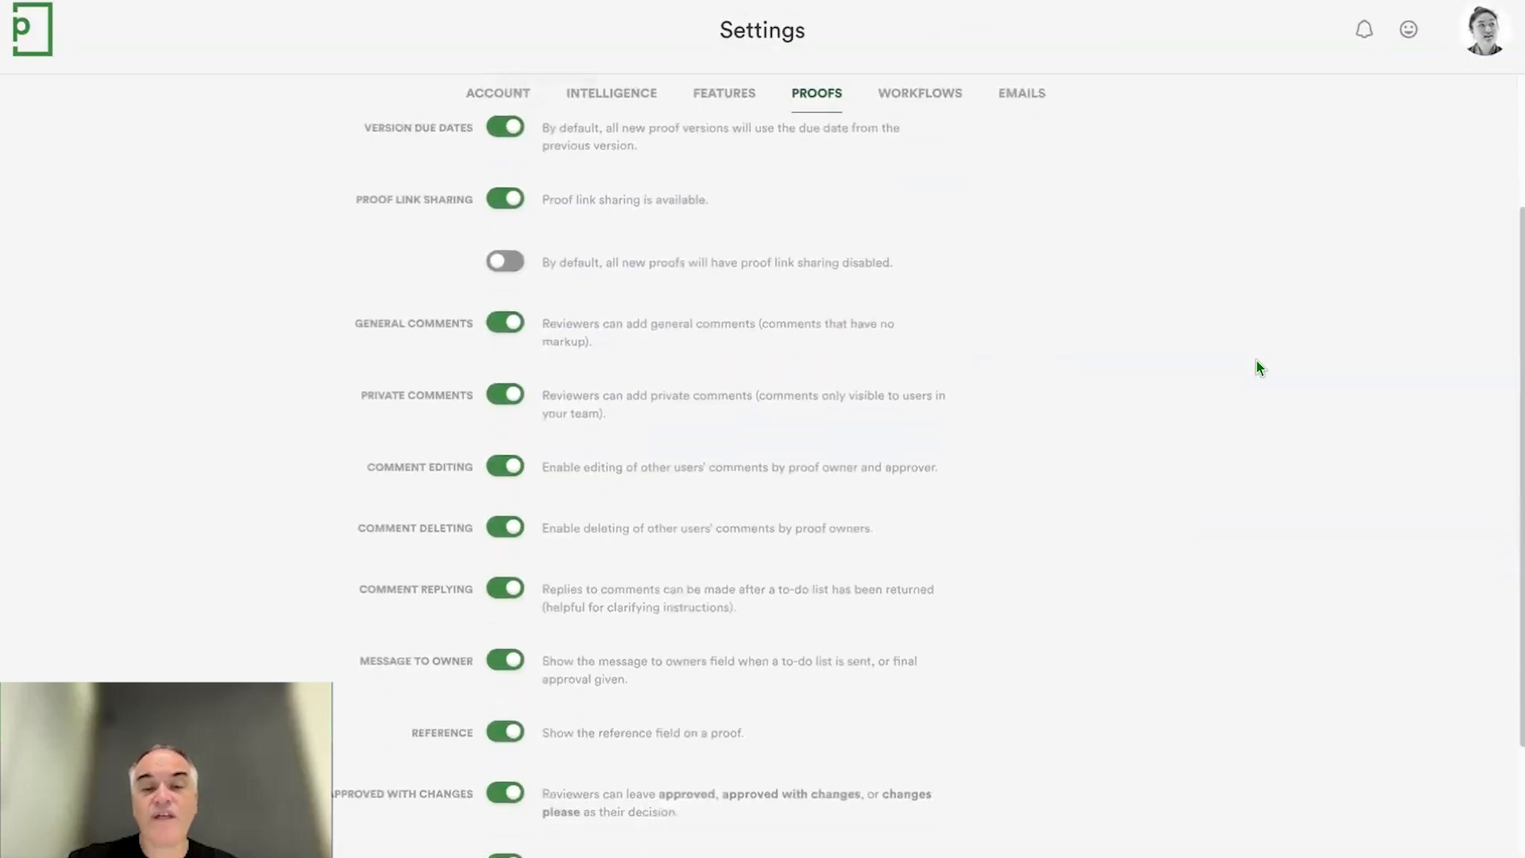
scroll(1257, 367, down, 2)
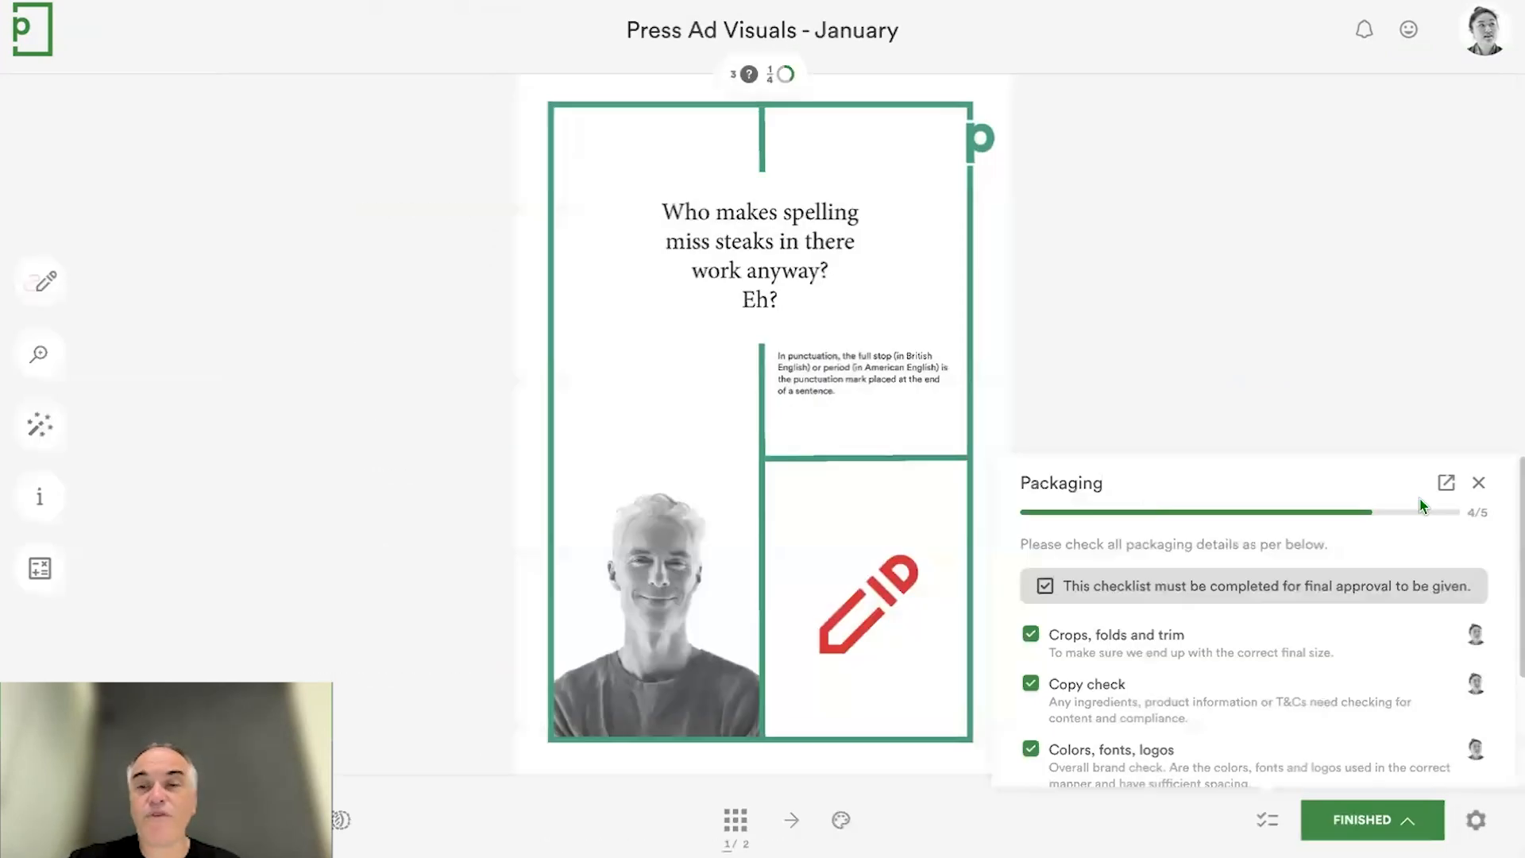
- Close the Packaging checklist on the Press Ad Visuals - January proof and circle the p logo with the freehand red pen
click(1479, 483)
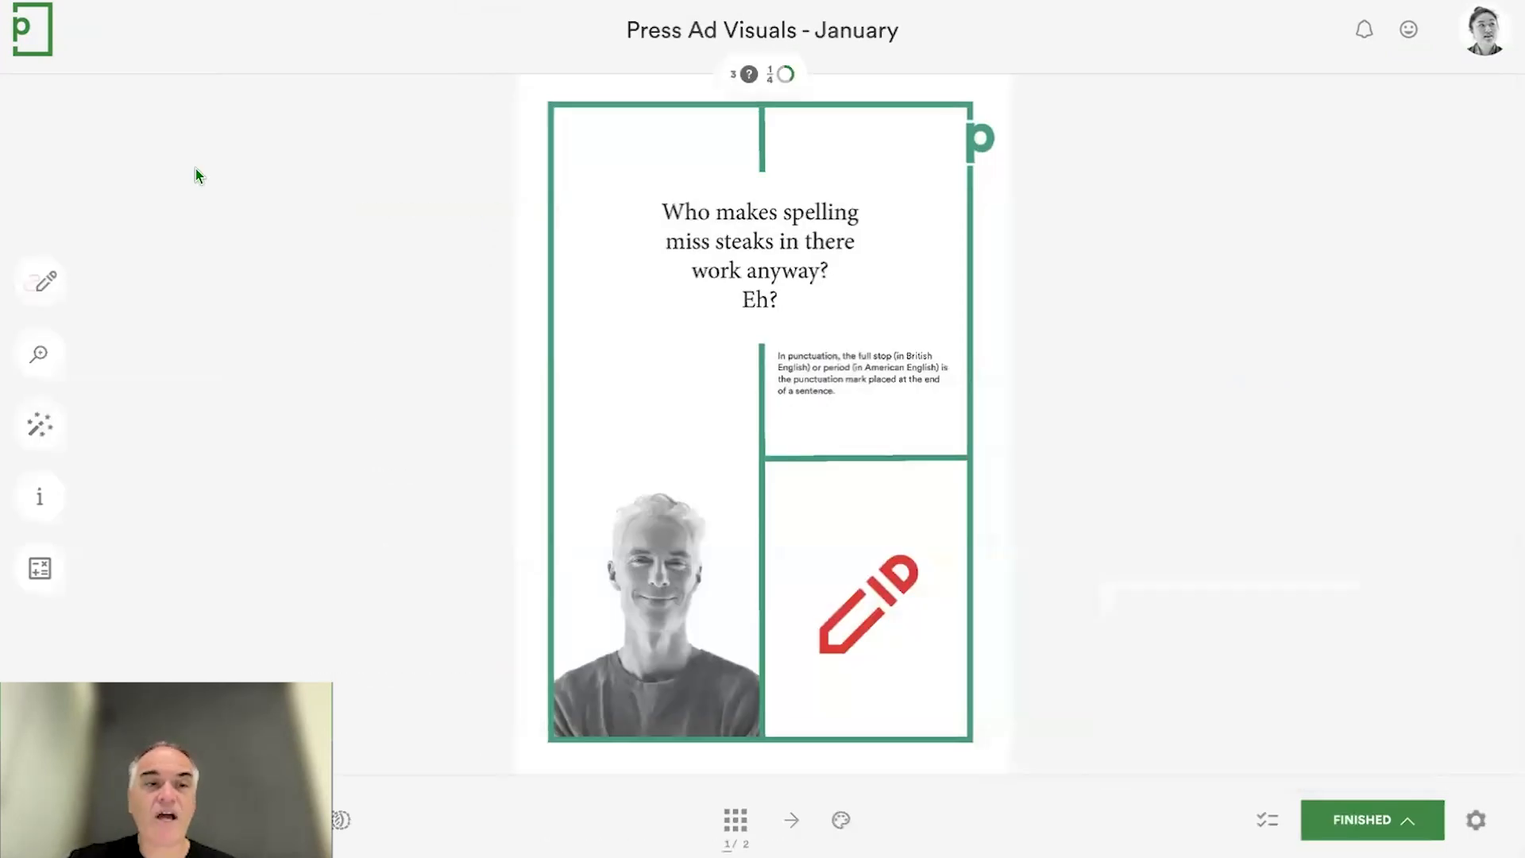
click(43, 282)
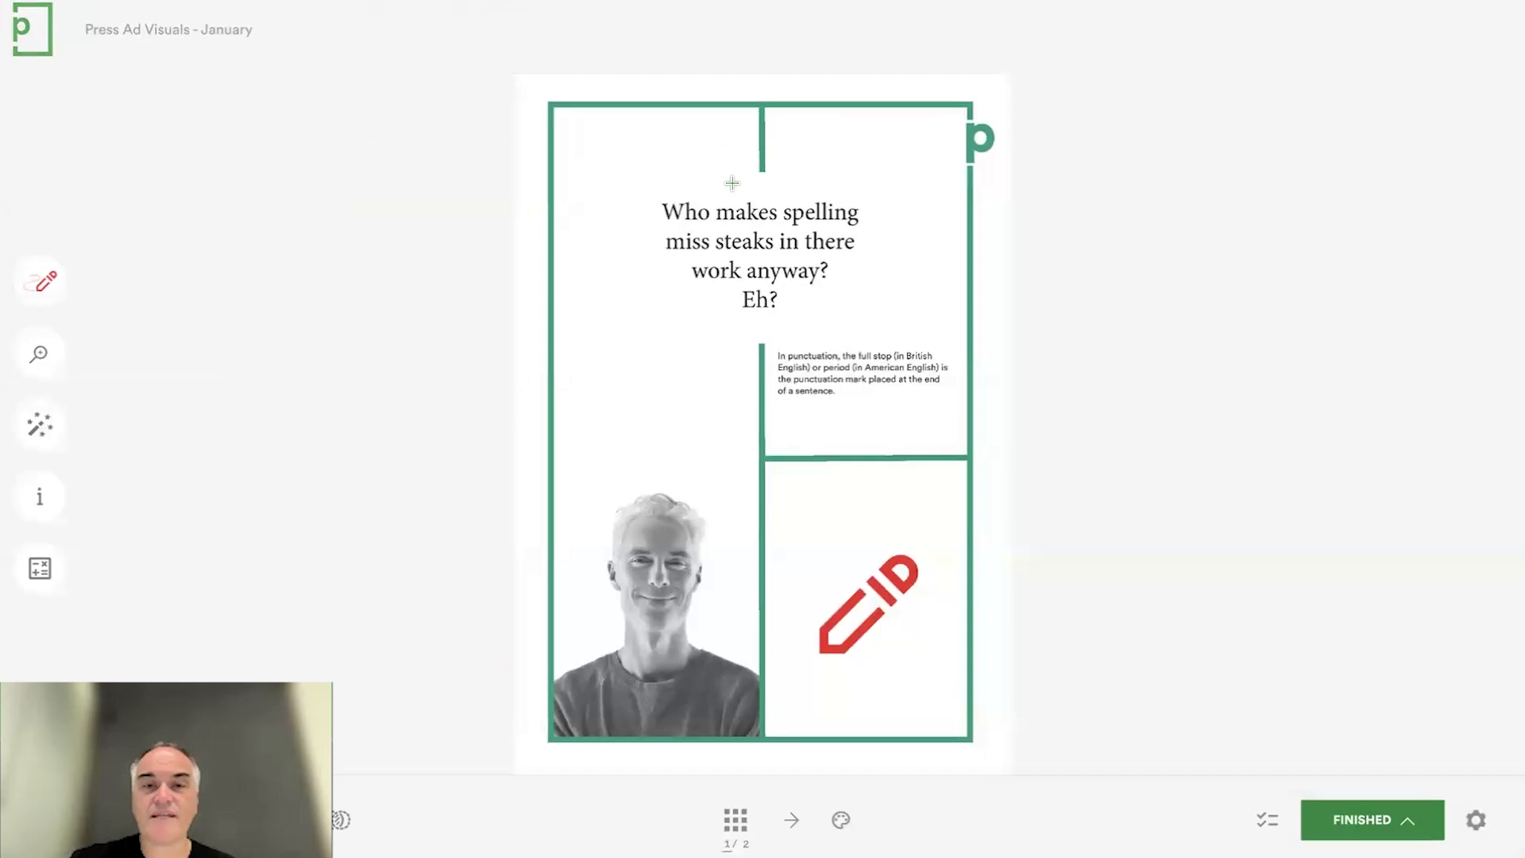
mouse_move(953, 115)
mouse_down()
mouse_move(1027, 171)
mouse_move(964, 101)
mouse_up()
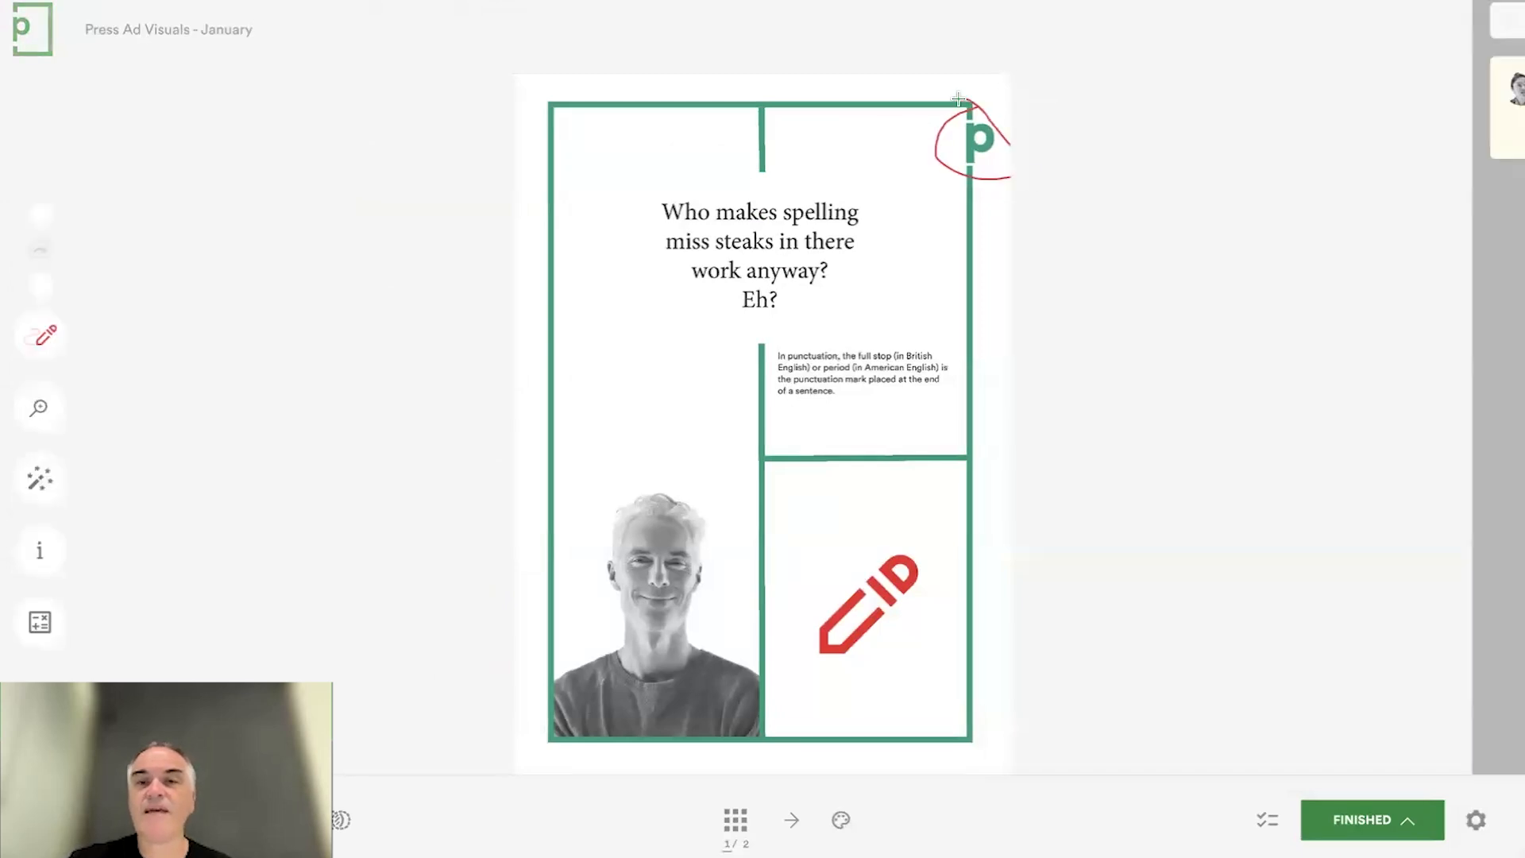
- Add the text "Comment" to the p logo markup as a private comment visible only to users in the team
text(Comment)
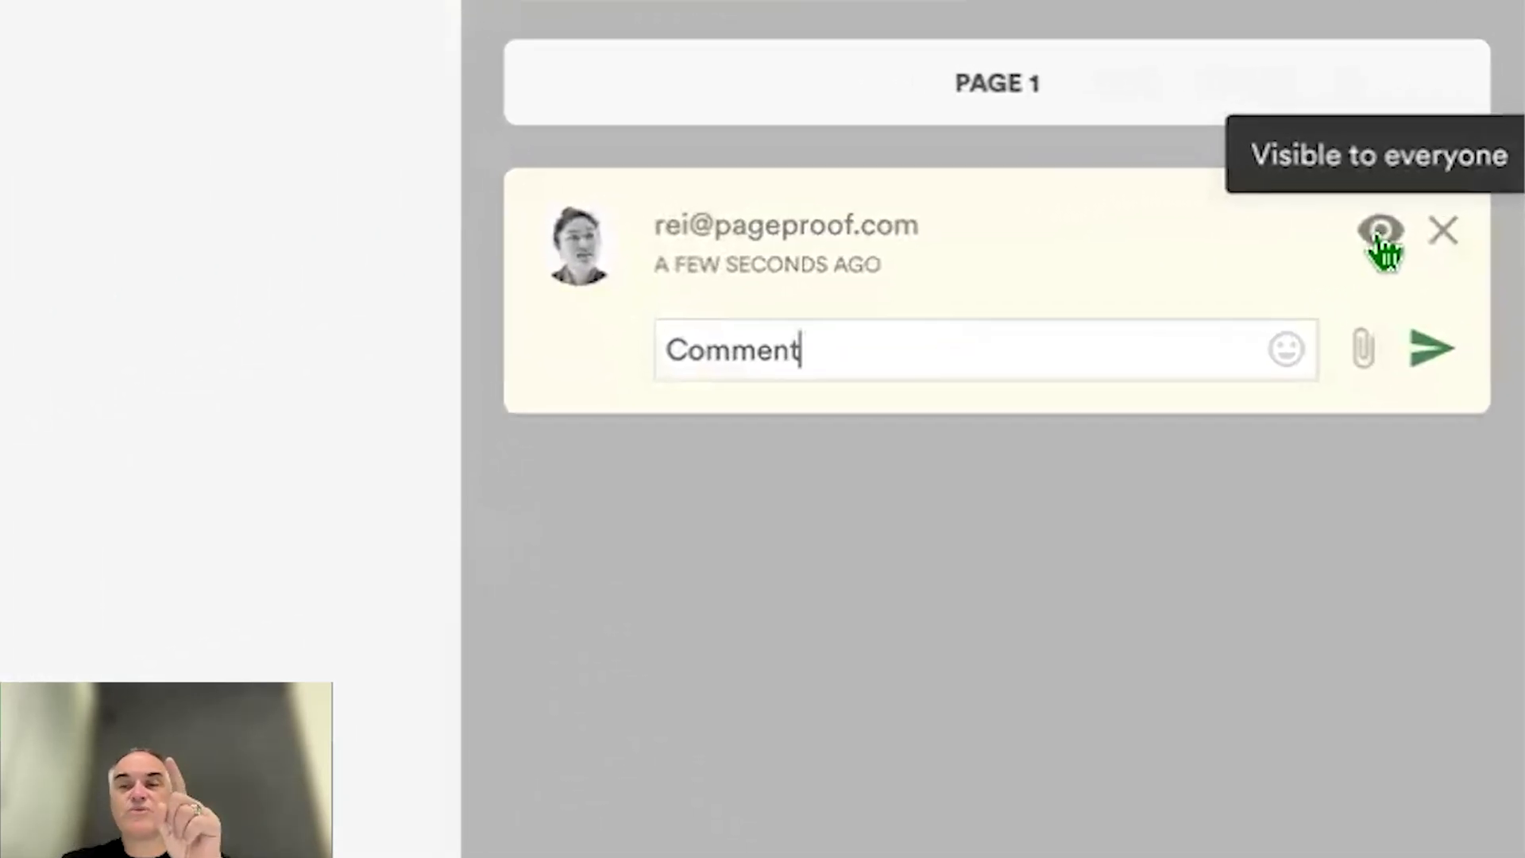
click(1380, 233)
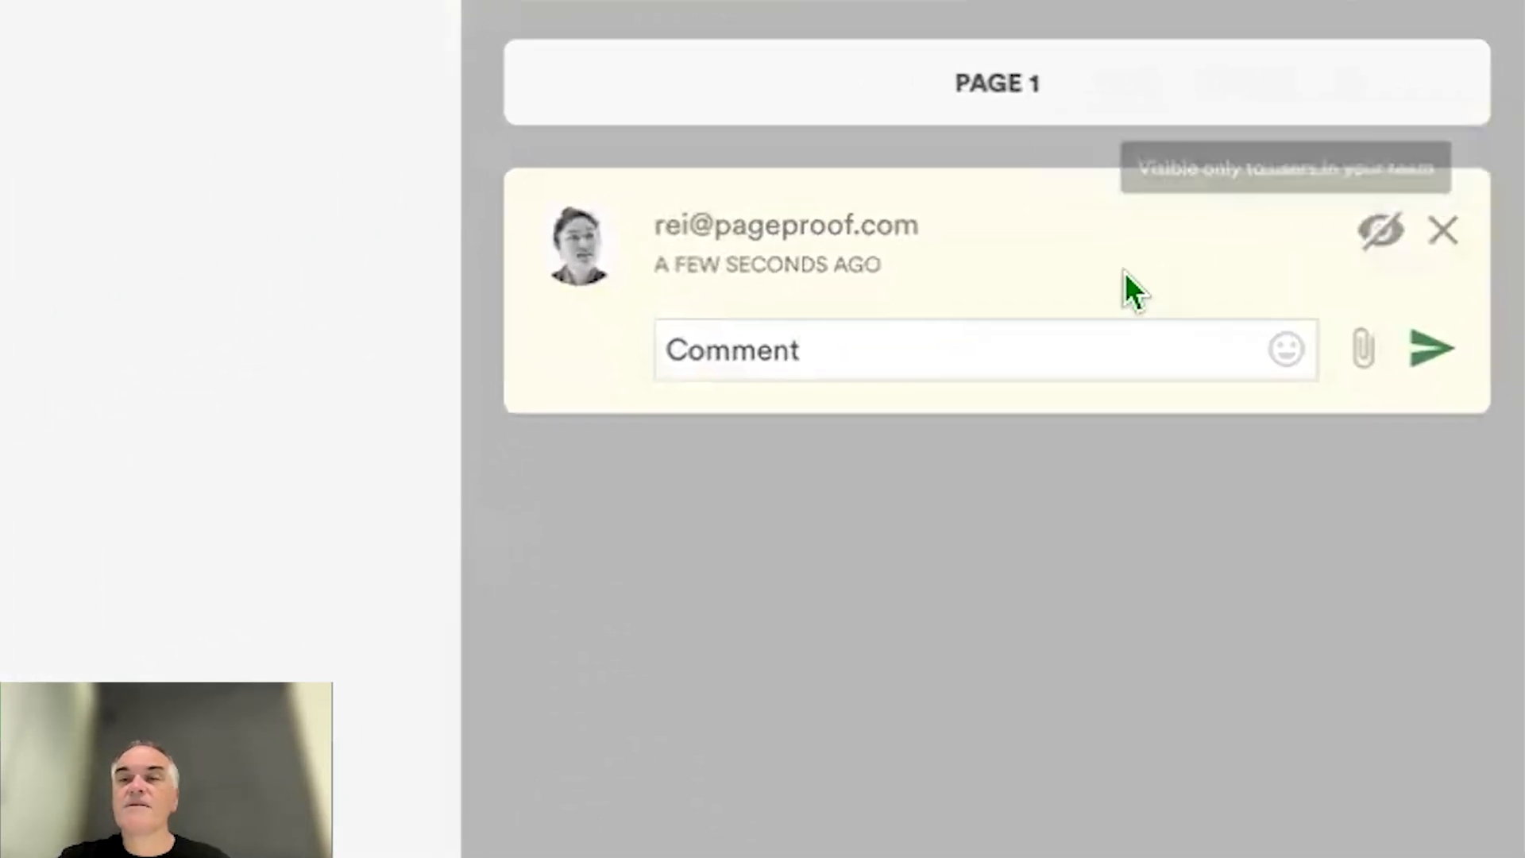
click(1434, 350)
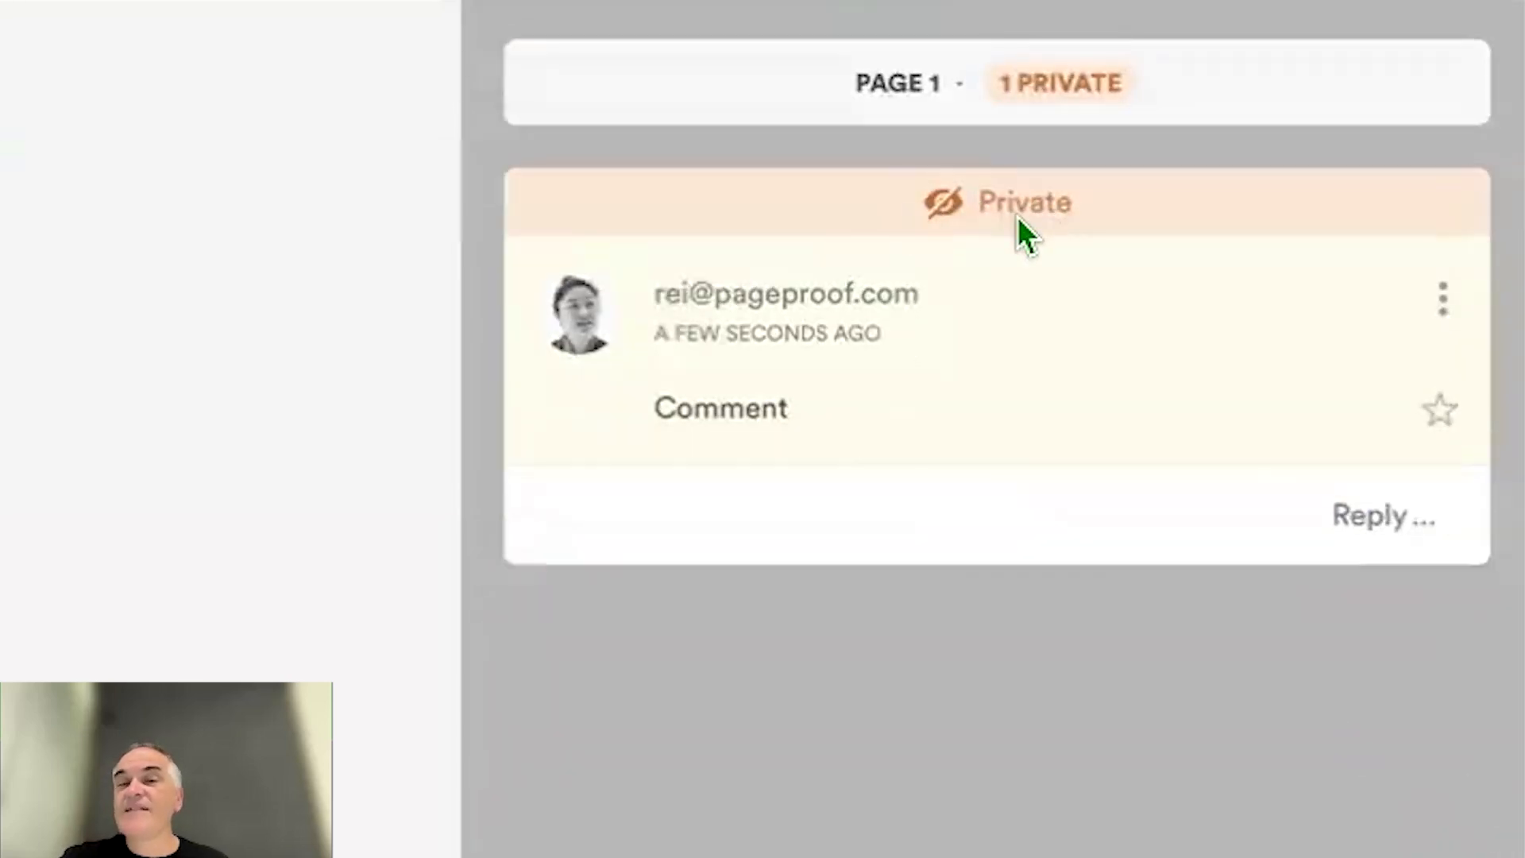
mouse_move(1013, 203)
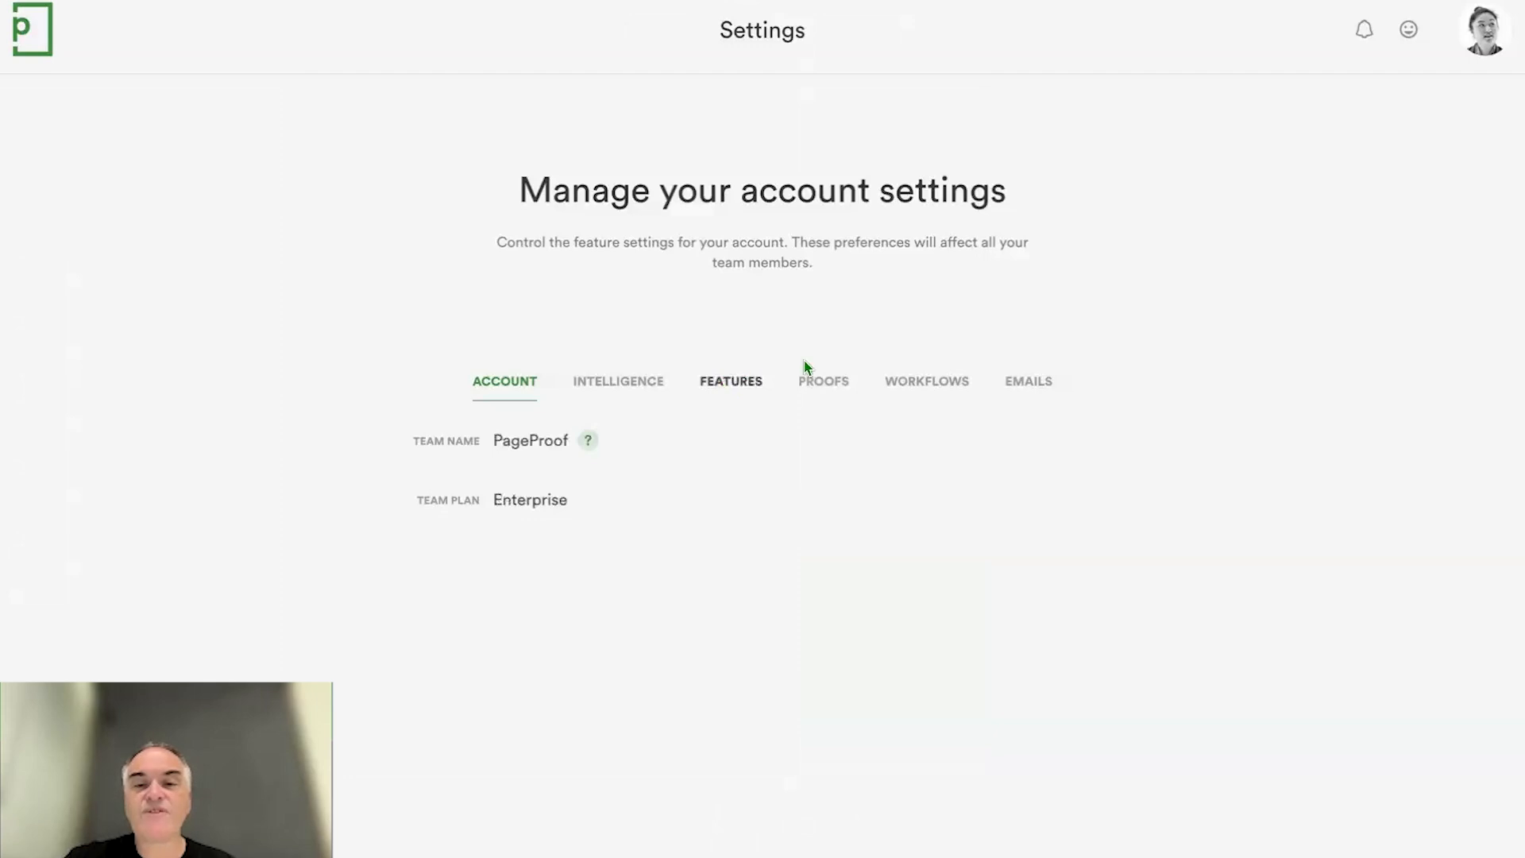
- View the proof settings of the team account, including private comments, reviewer decisions and invisible reviewer comments
click(819, 383)
scroll(897, 525, down, 3)
scroll(898, 528, down, 4)
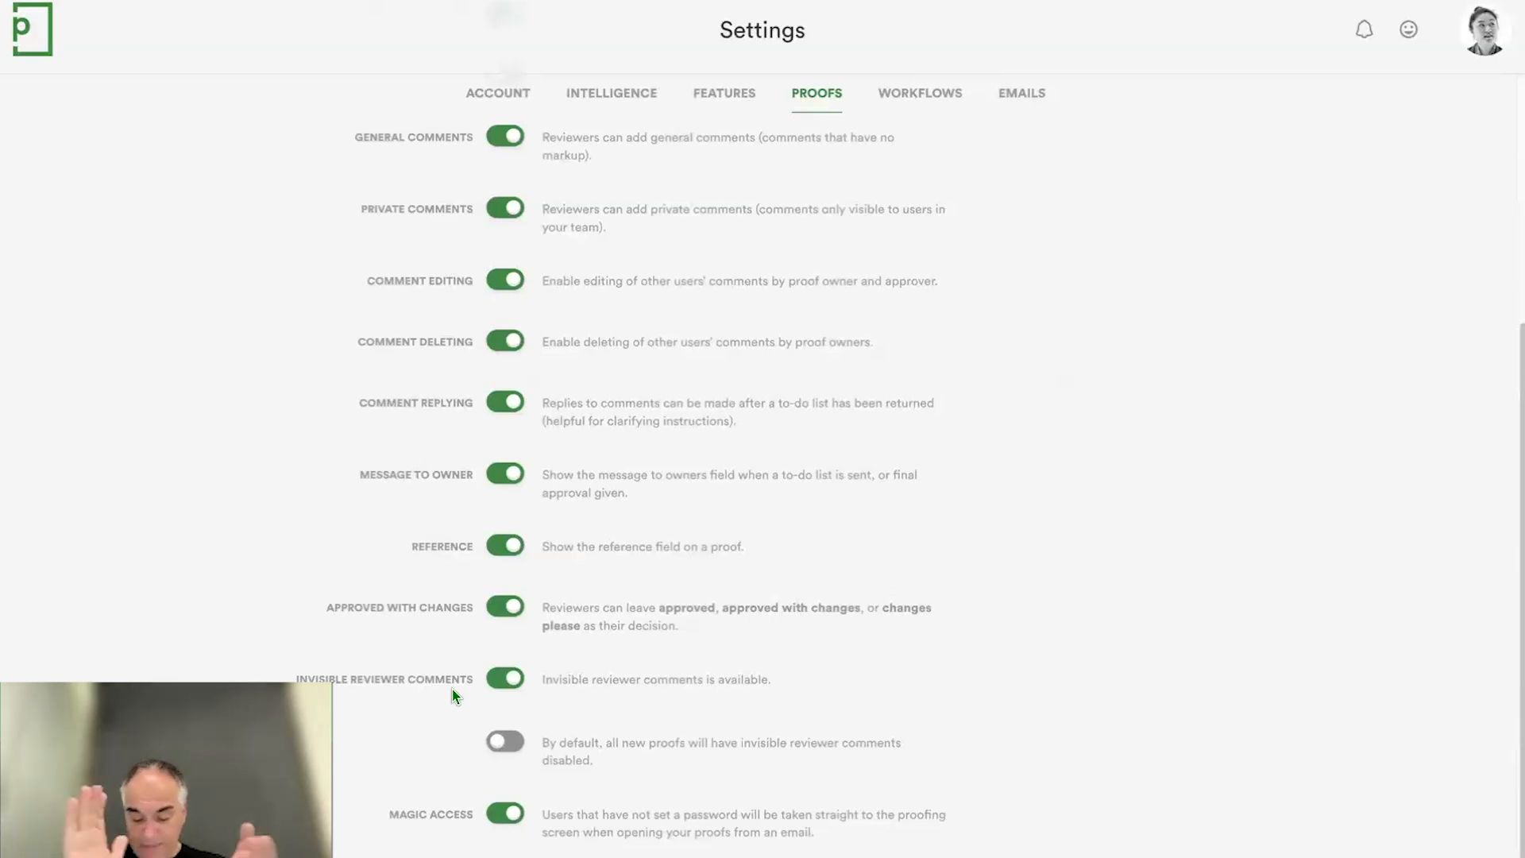
- Return to the dashboard and open the team's branding
click(39, 21)
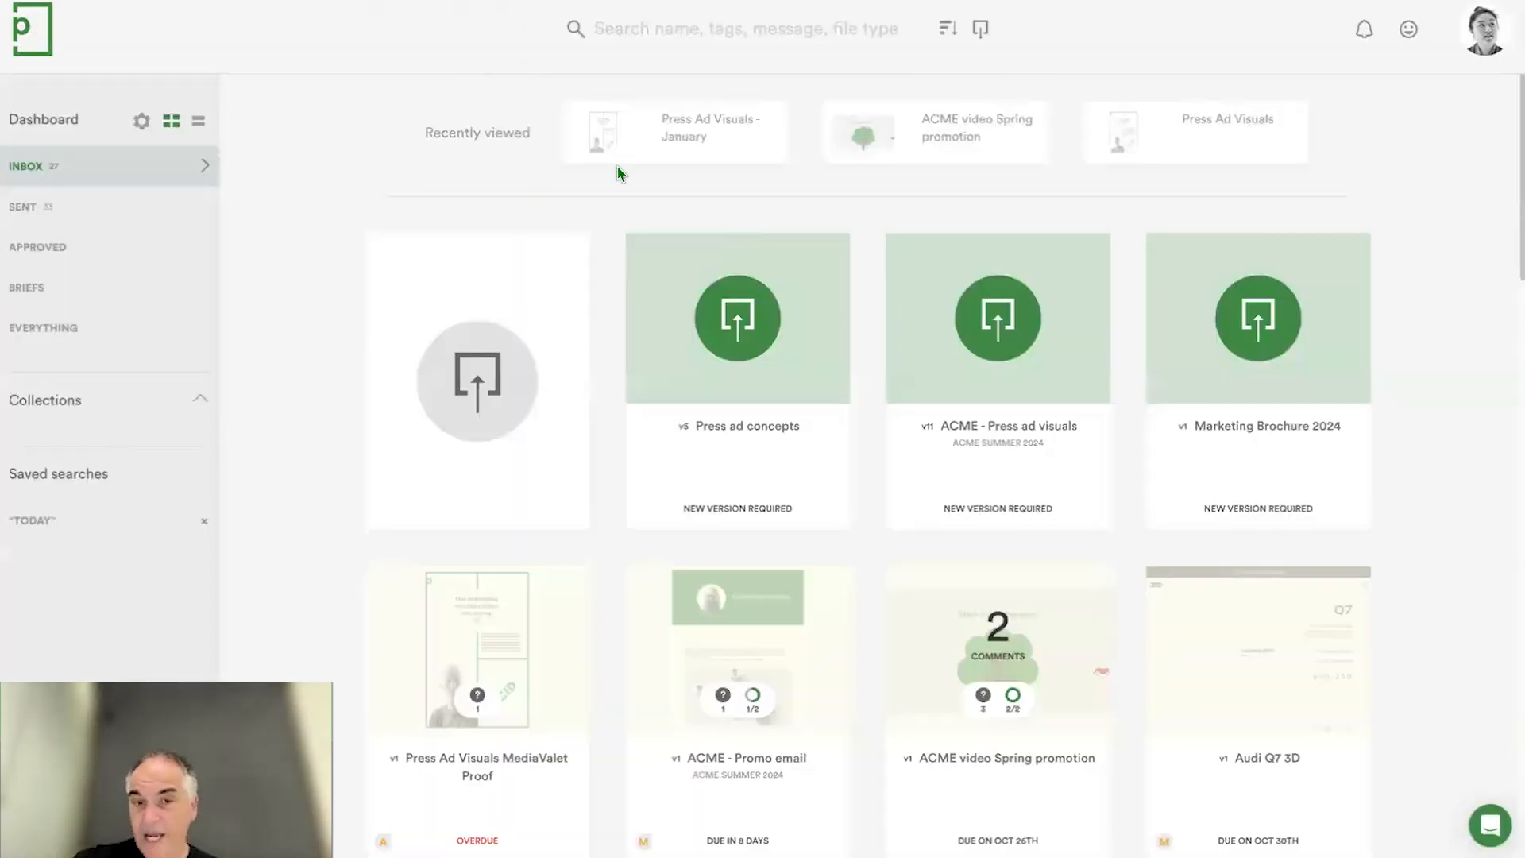
click(1483, 30)
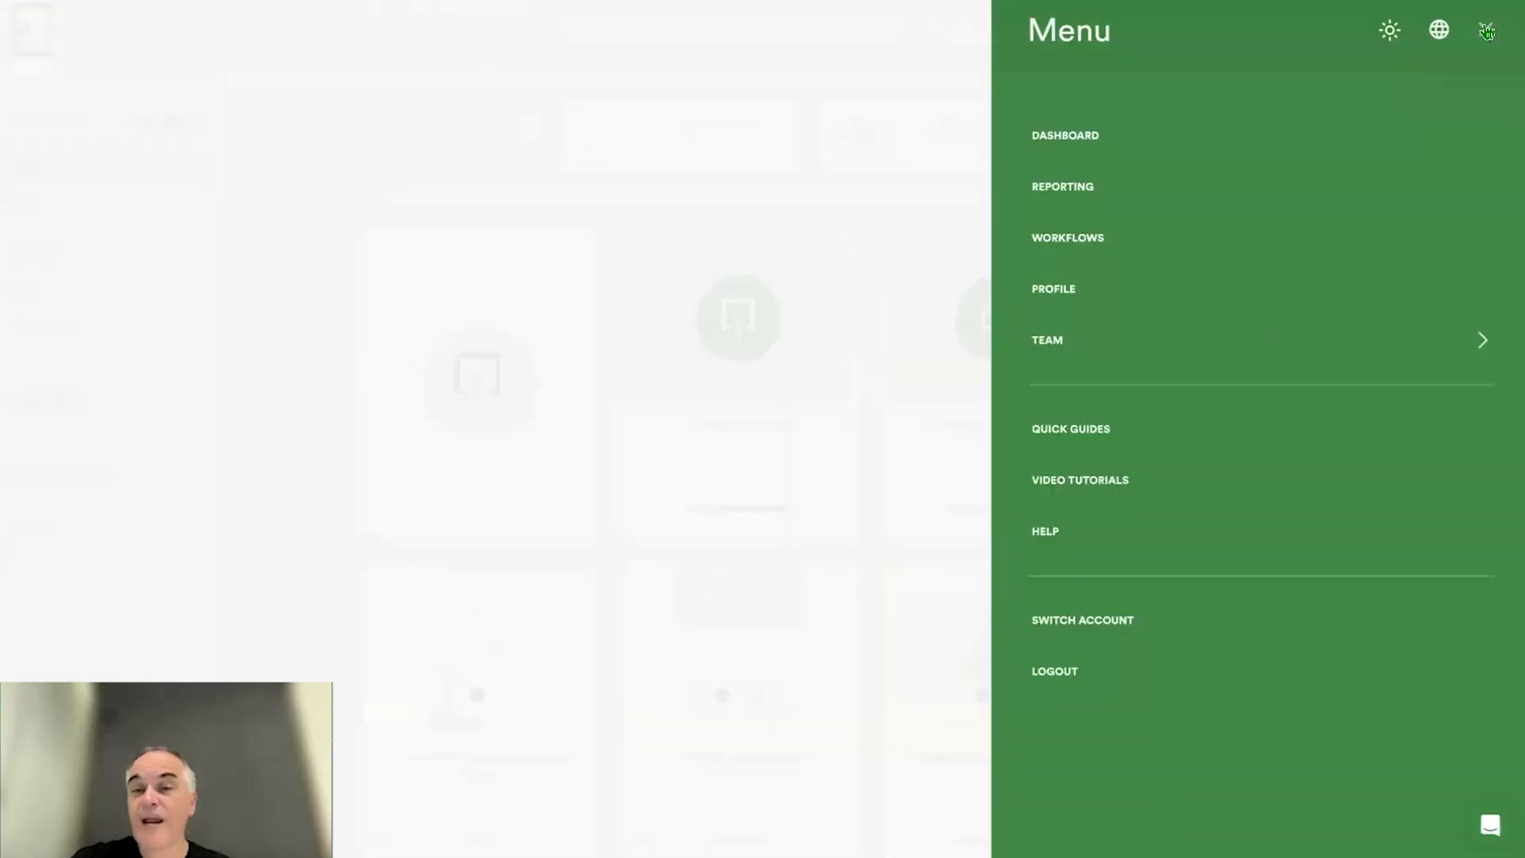
click(1319, 340)
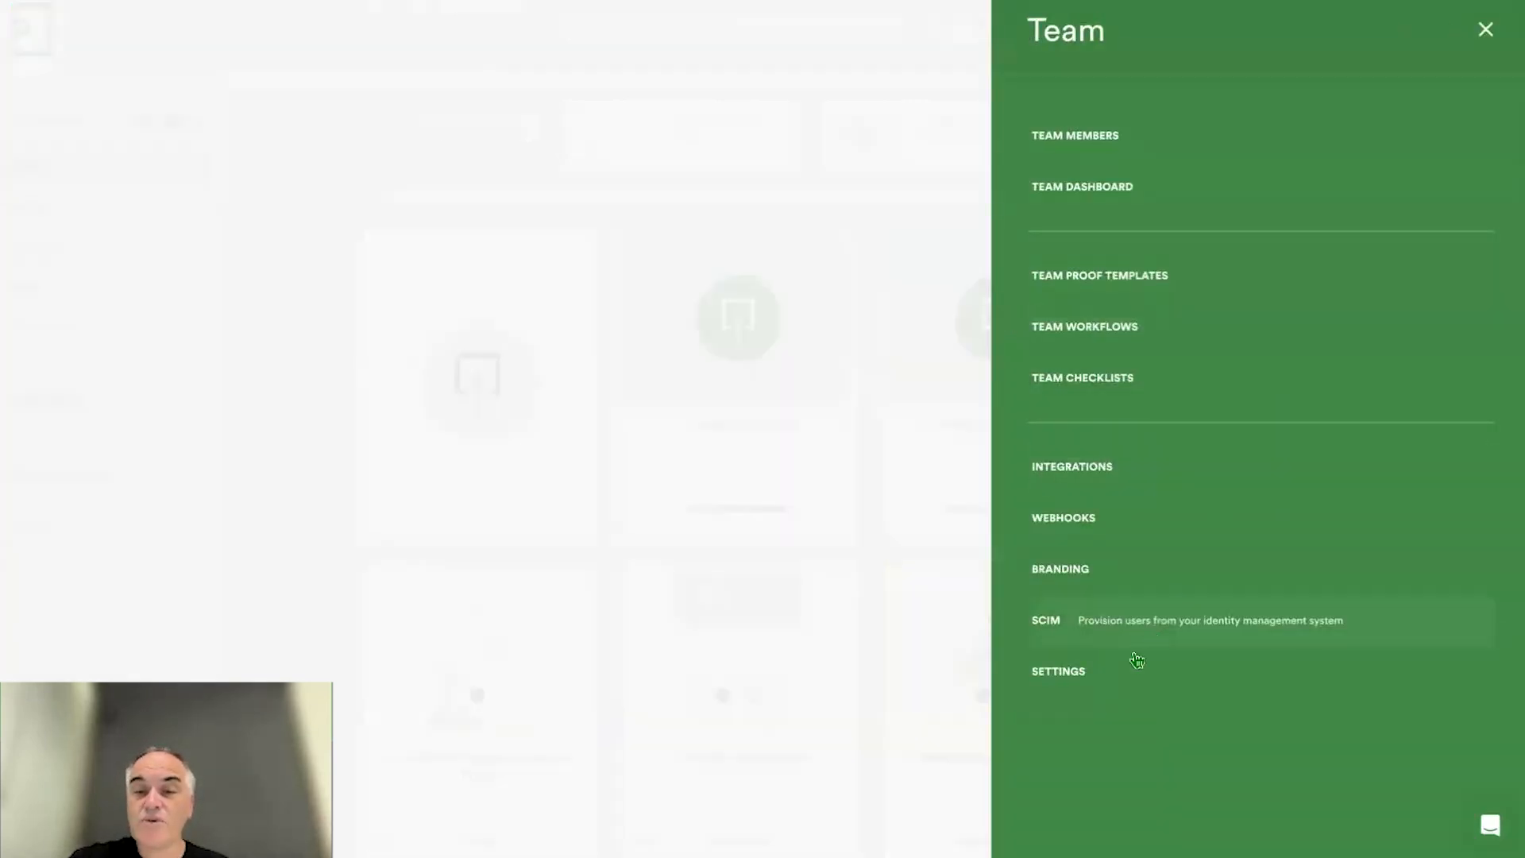
click(1118, 570)
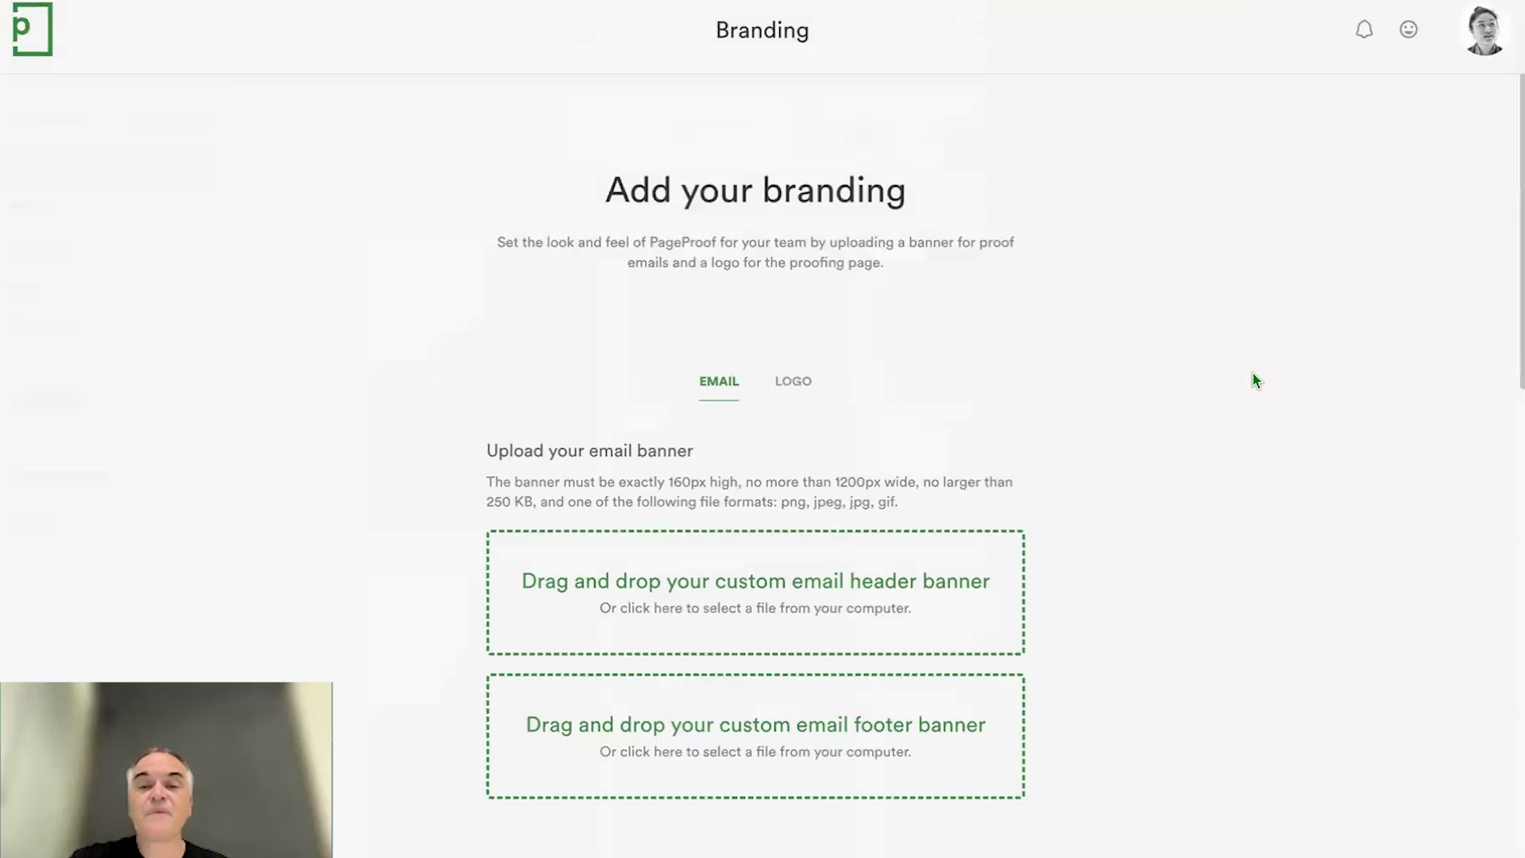
- Set the button color in the team's email branding to purple, RGB 175, 40, 132
scroll(1253, 373, down, 4)
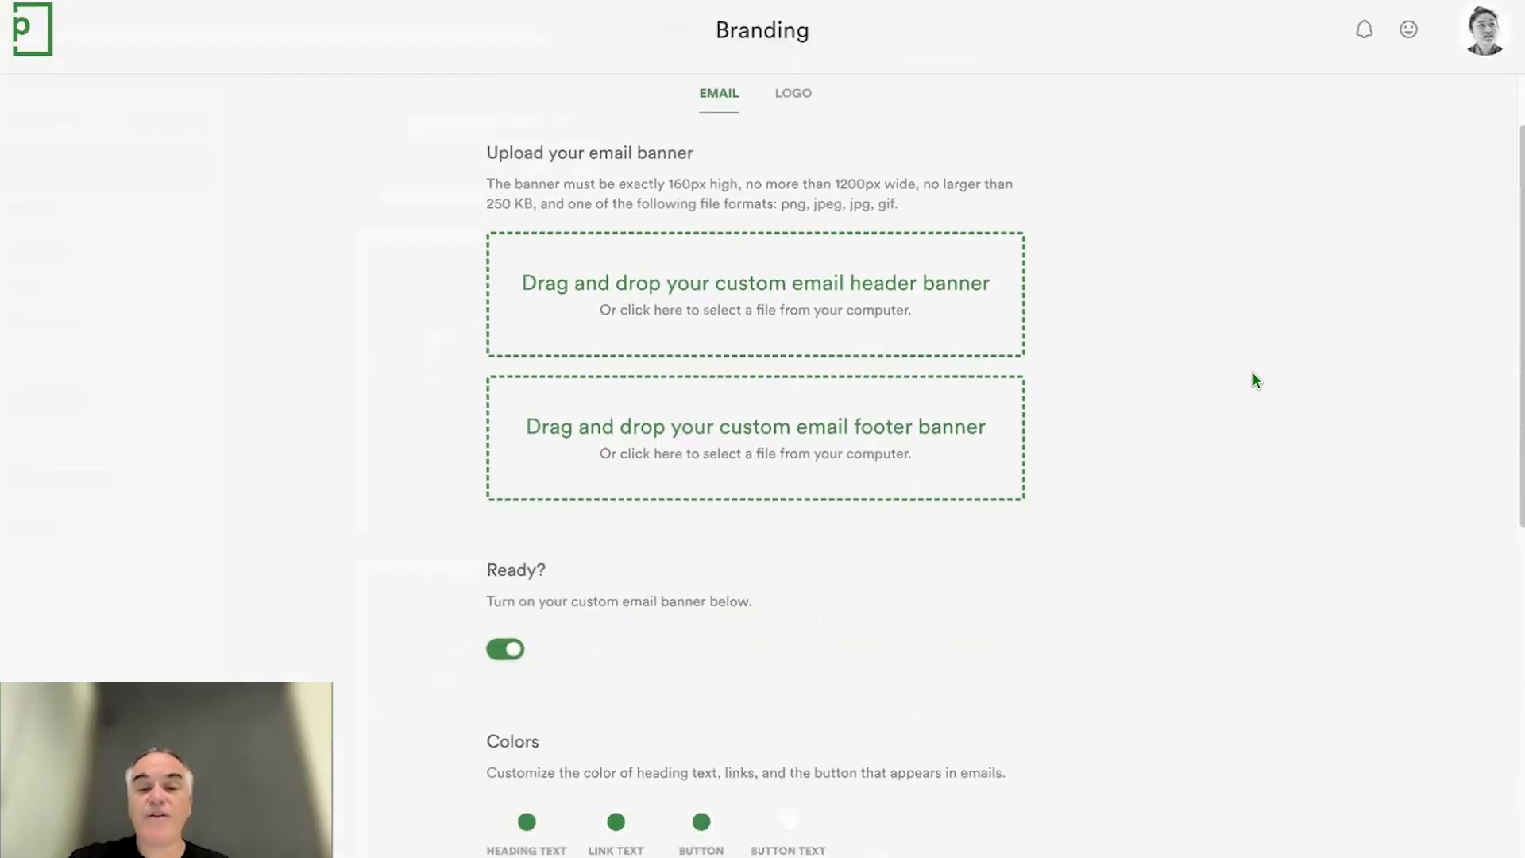
scroll(1252, 374, up, 1)
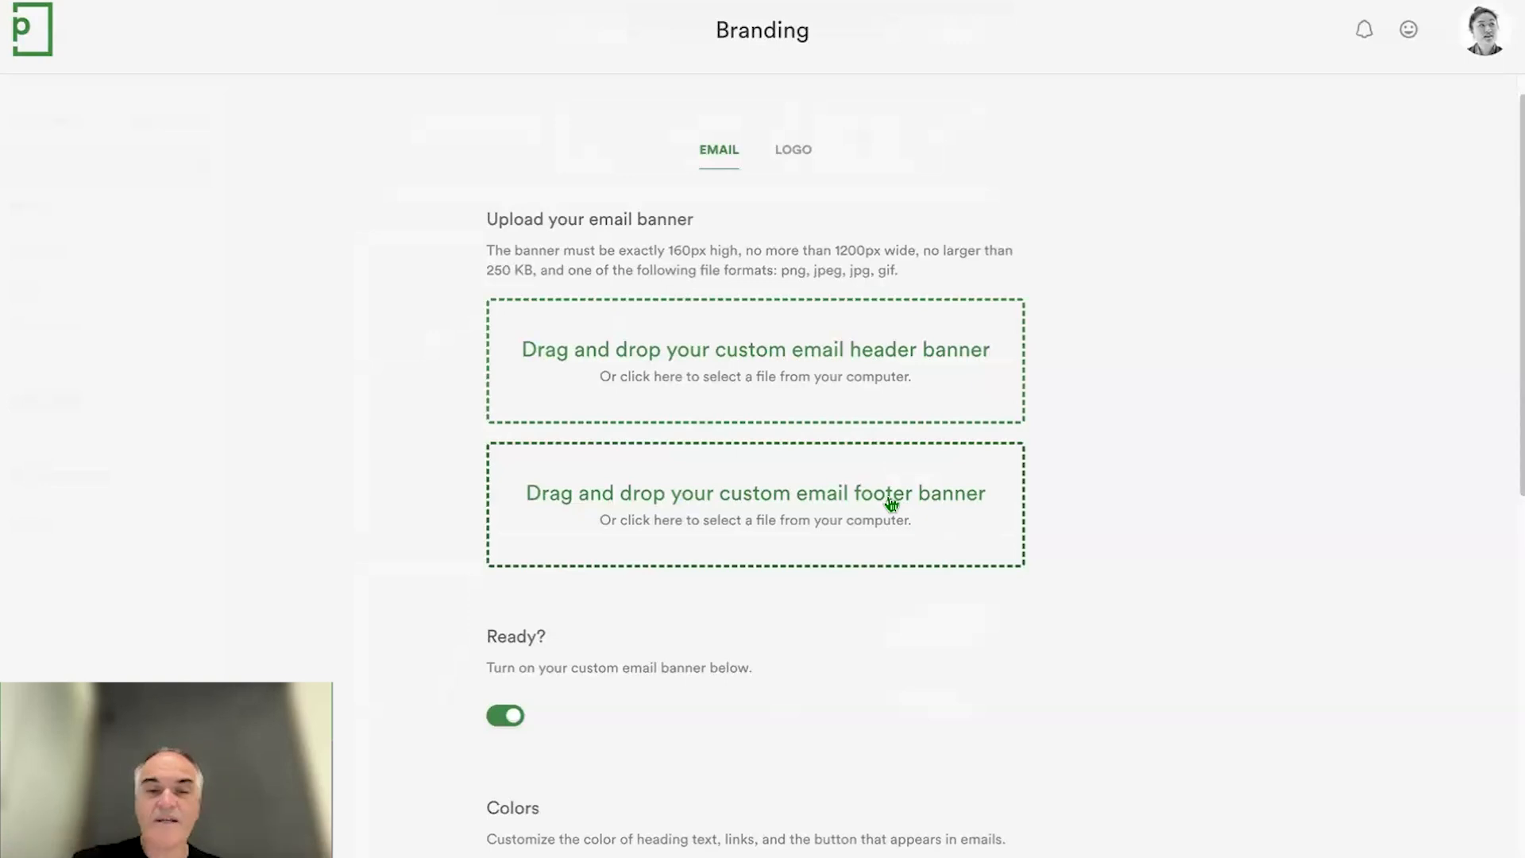
scroll(891, 504, down, 5)
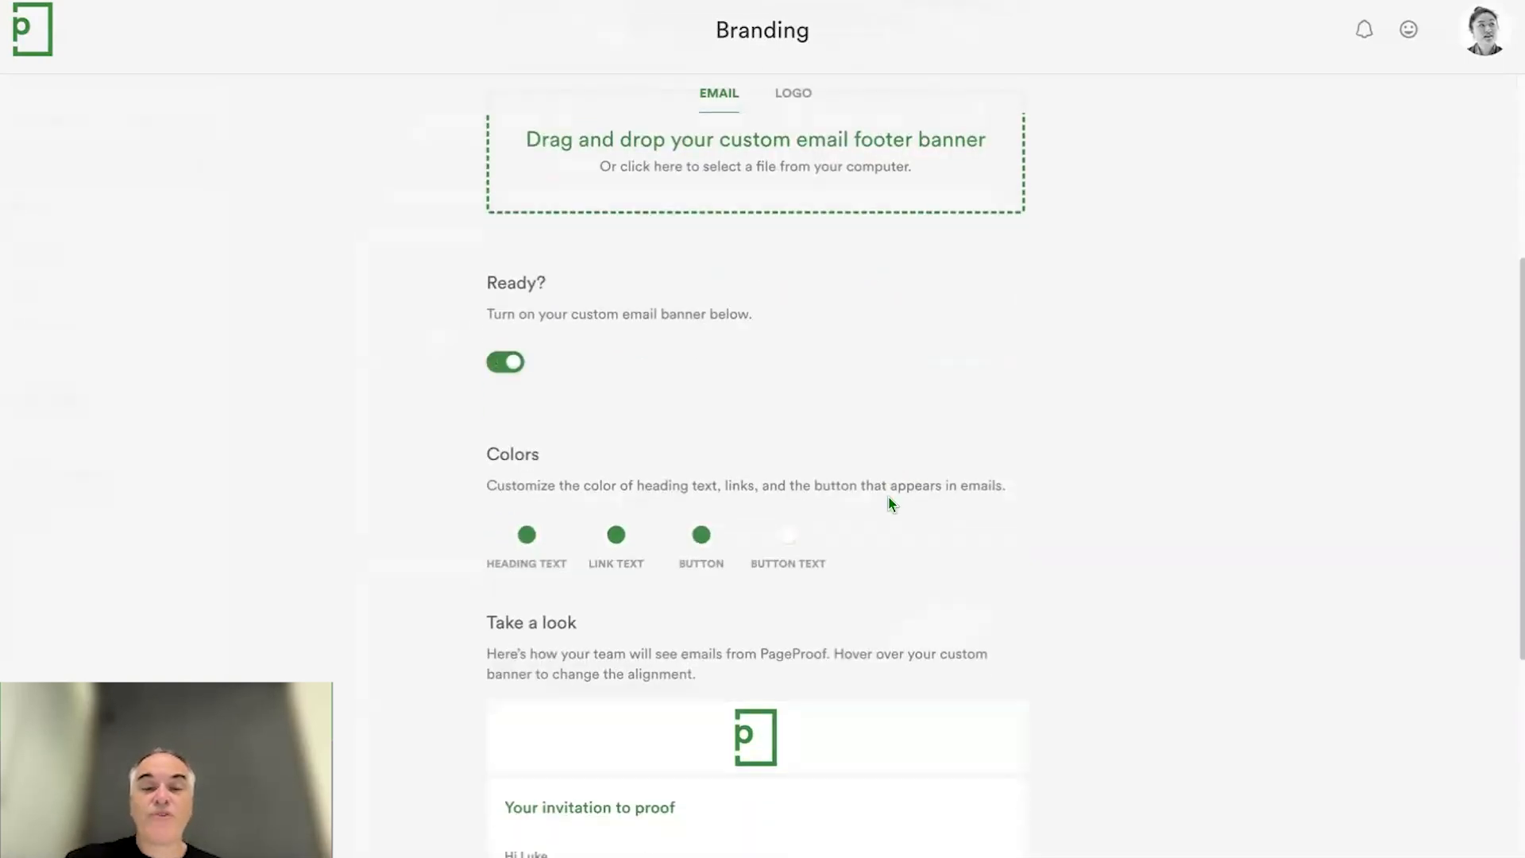
scroll(1127, 546, down, 3)
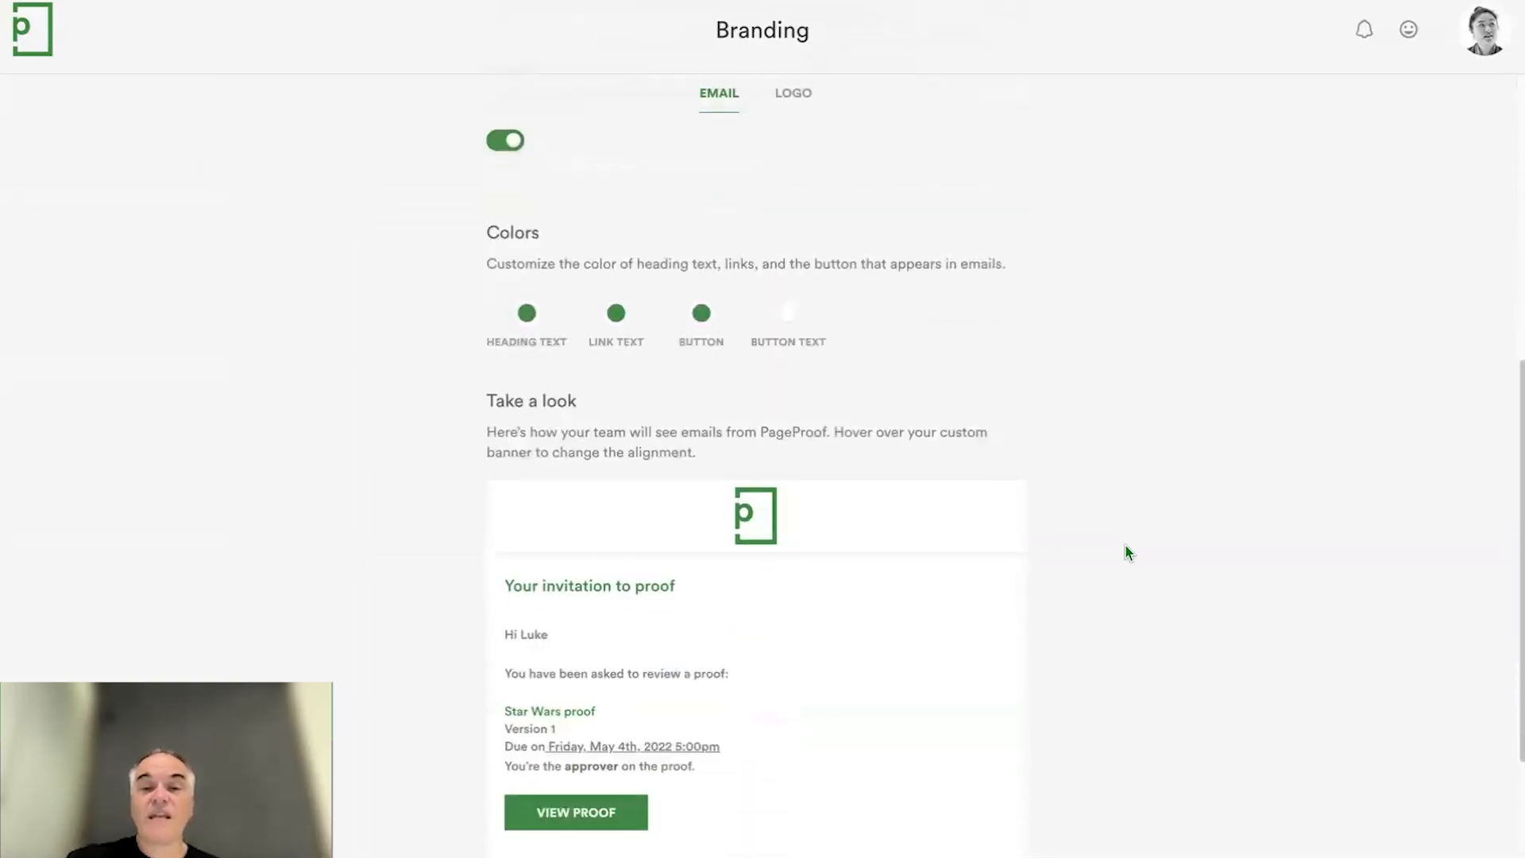
scroll(1127, 546, down, 1)
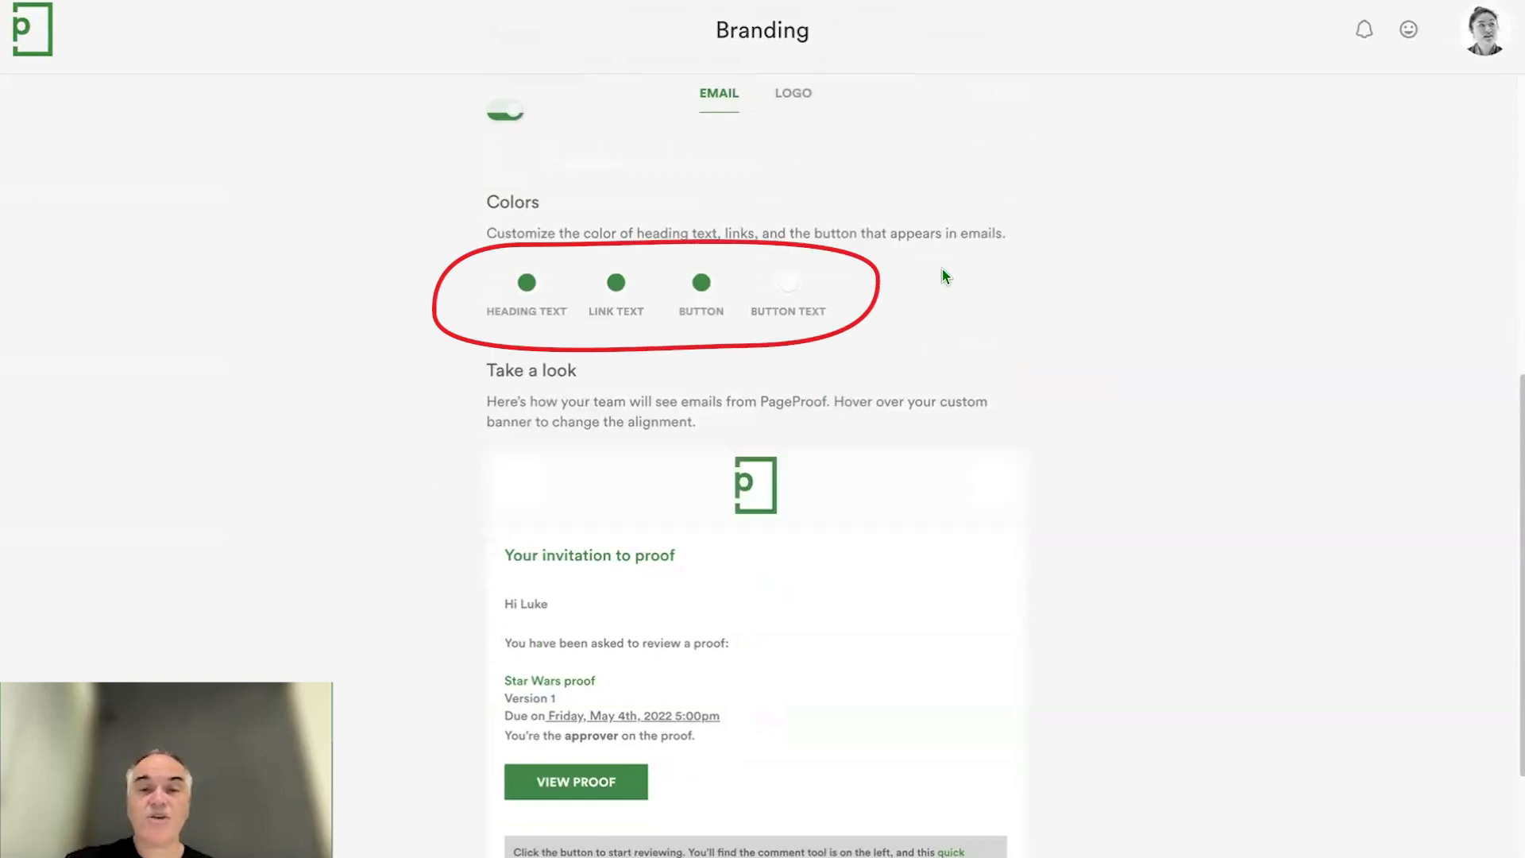
scroll(865, 275, down, 1)
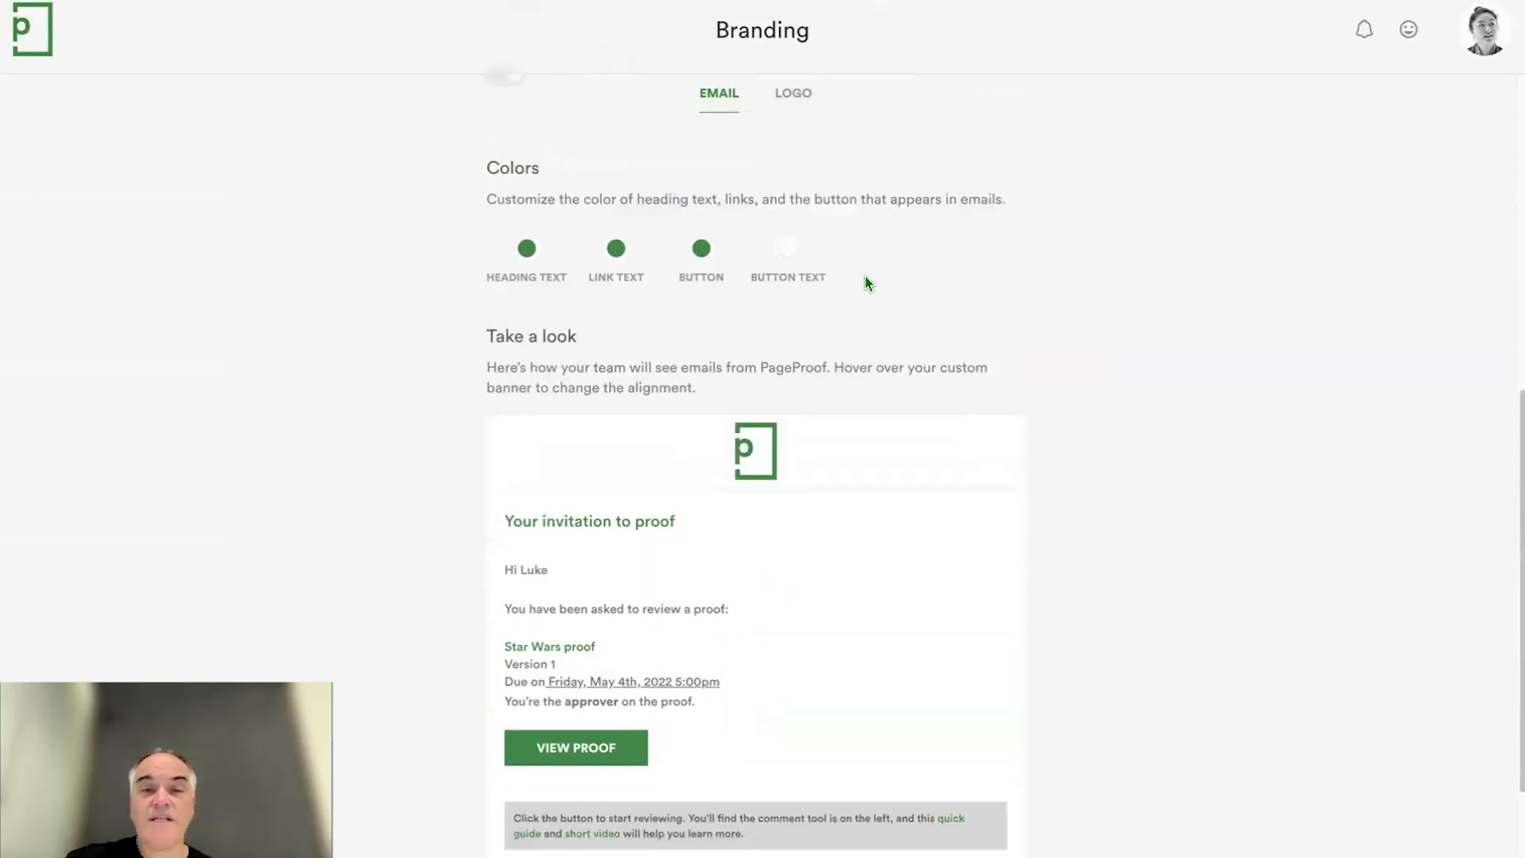
click(703, 255)
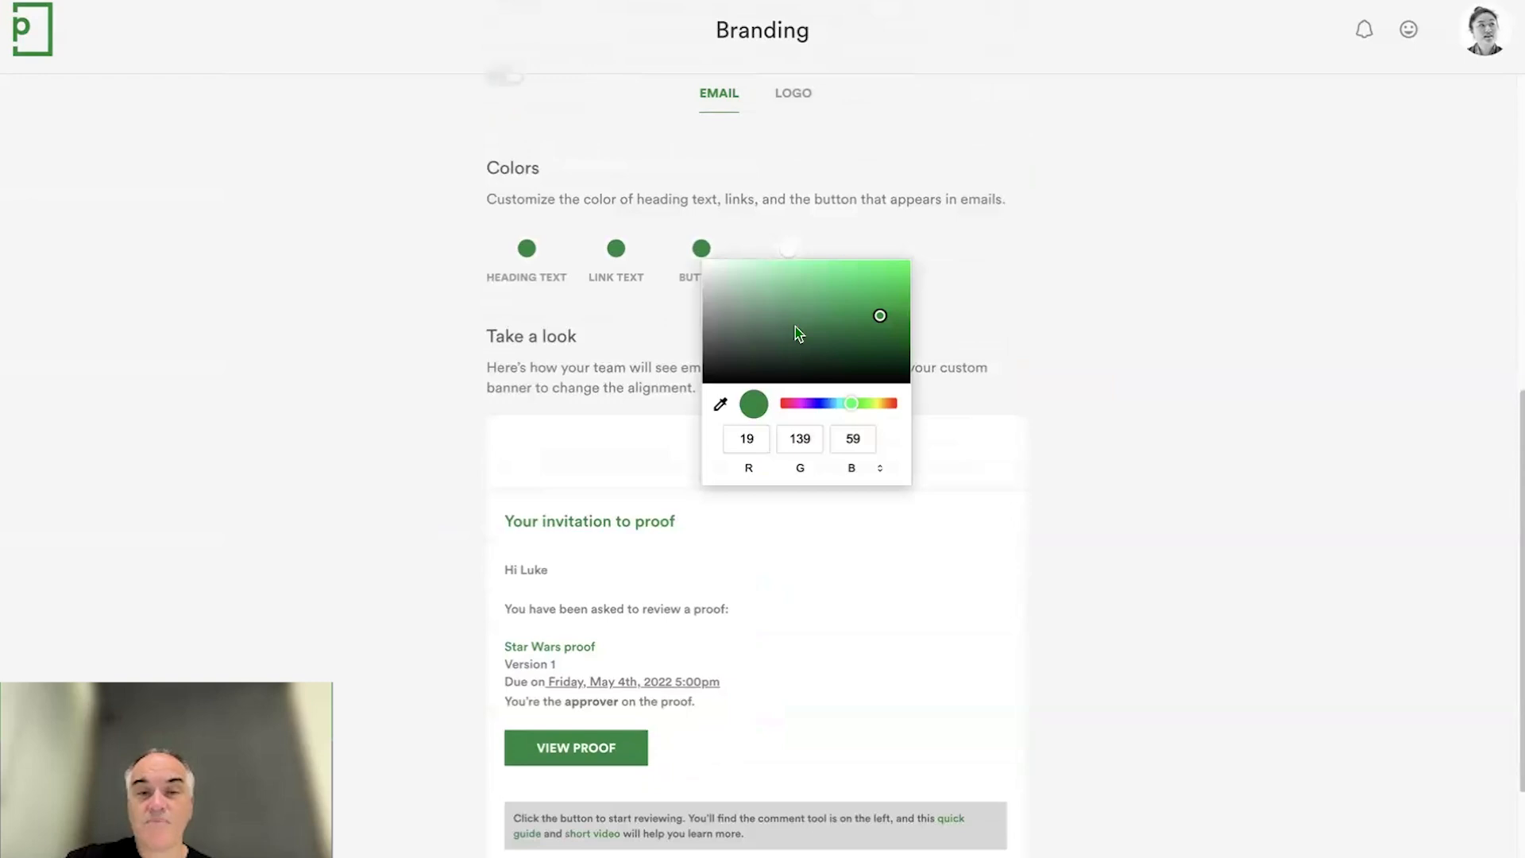
click(770, 348)
click(797, 403)
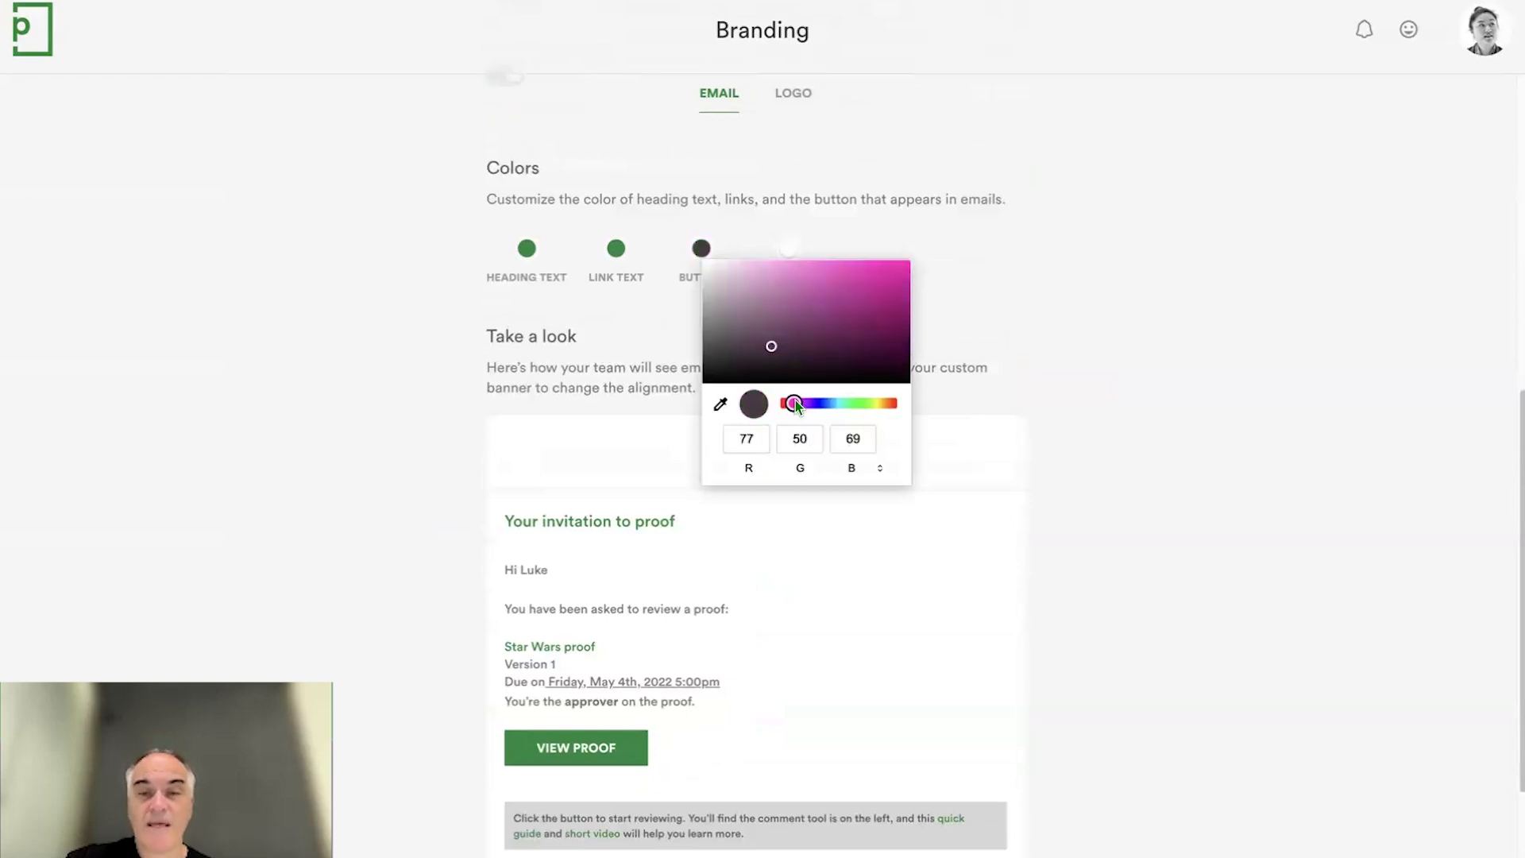
click(862, 301)
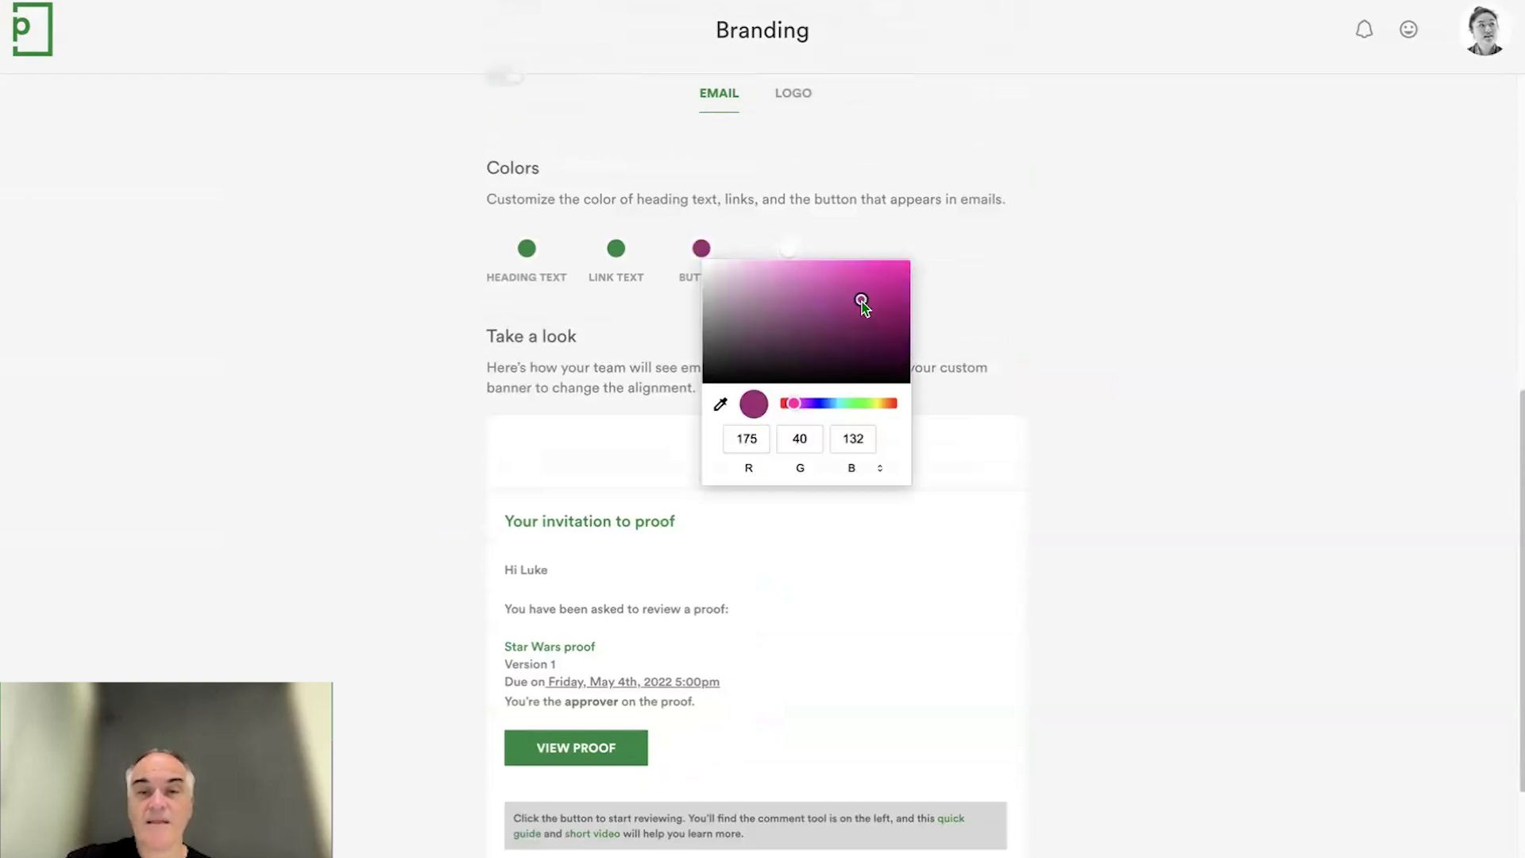
click(1063, 457)
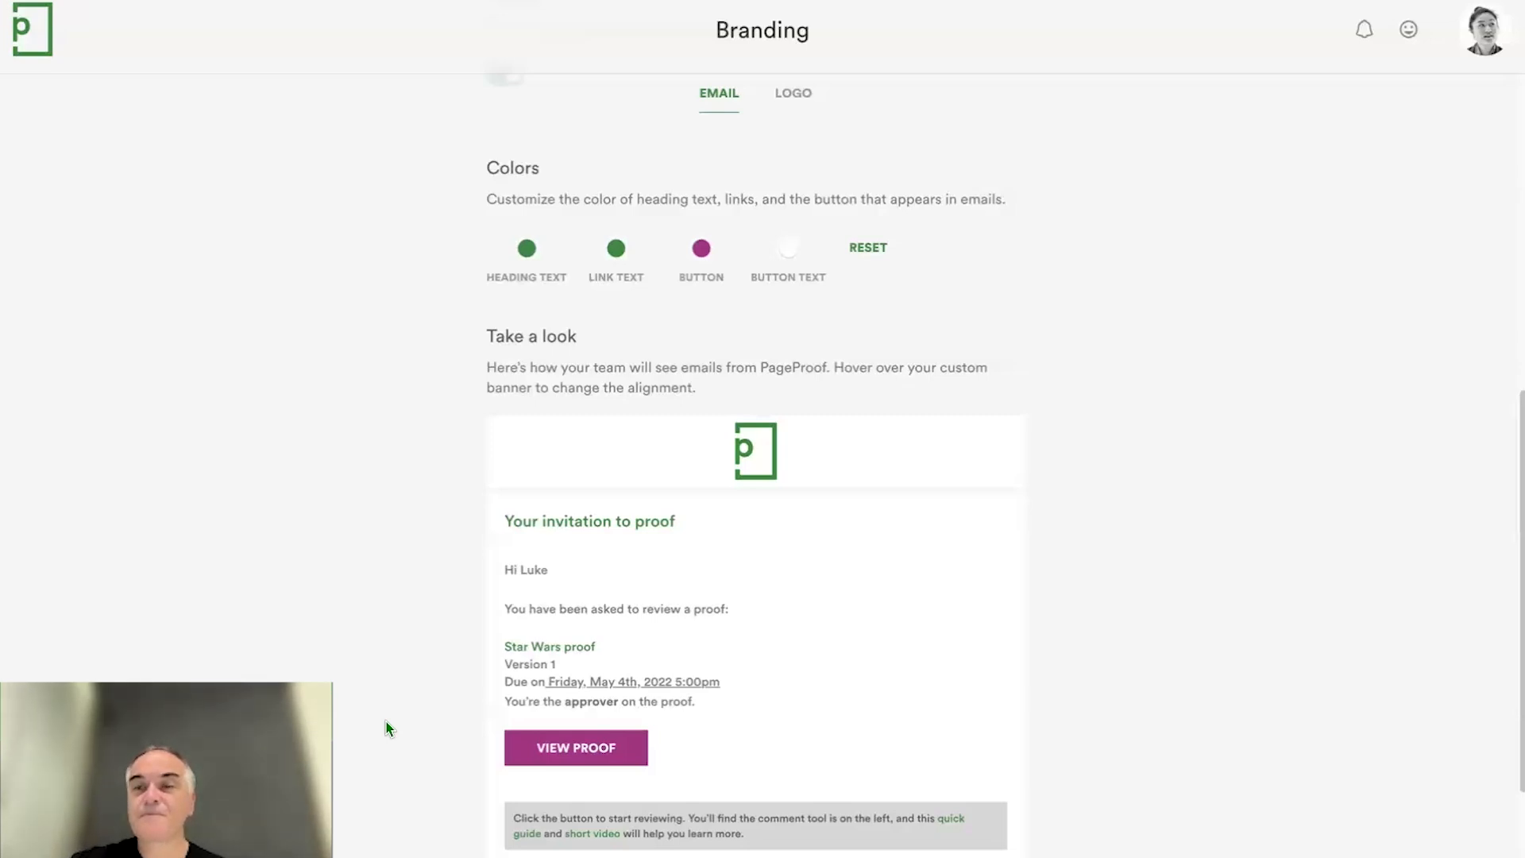
- Open the team account management options
click(1490, 46)
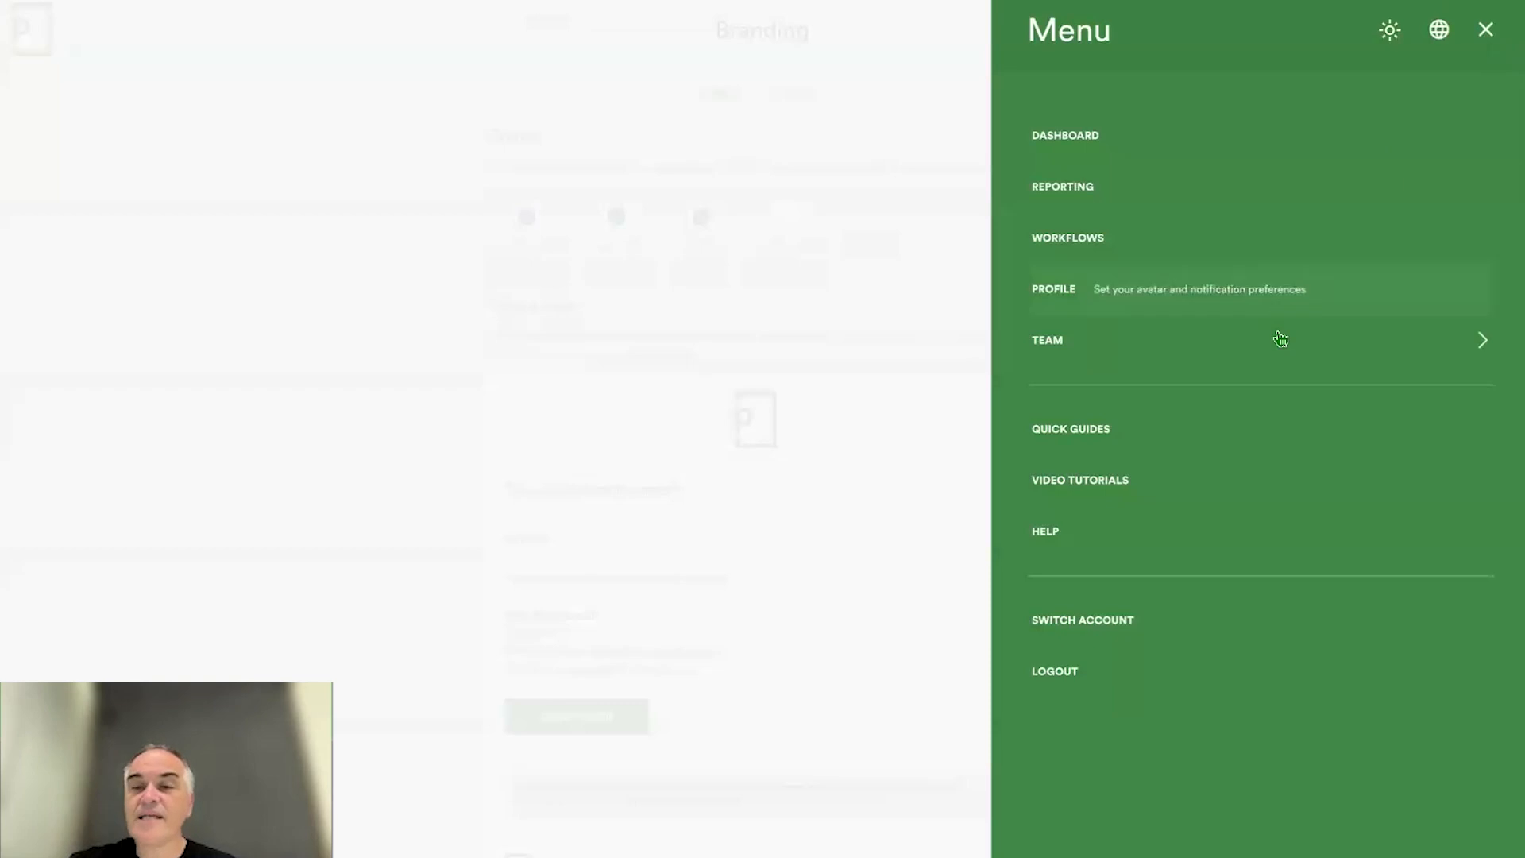
click(1280, 341)
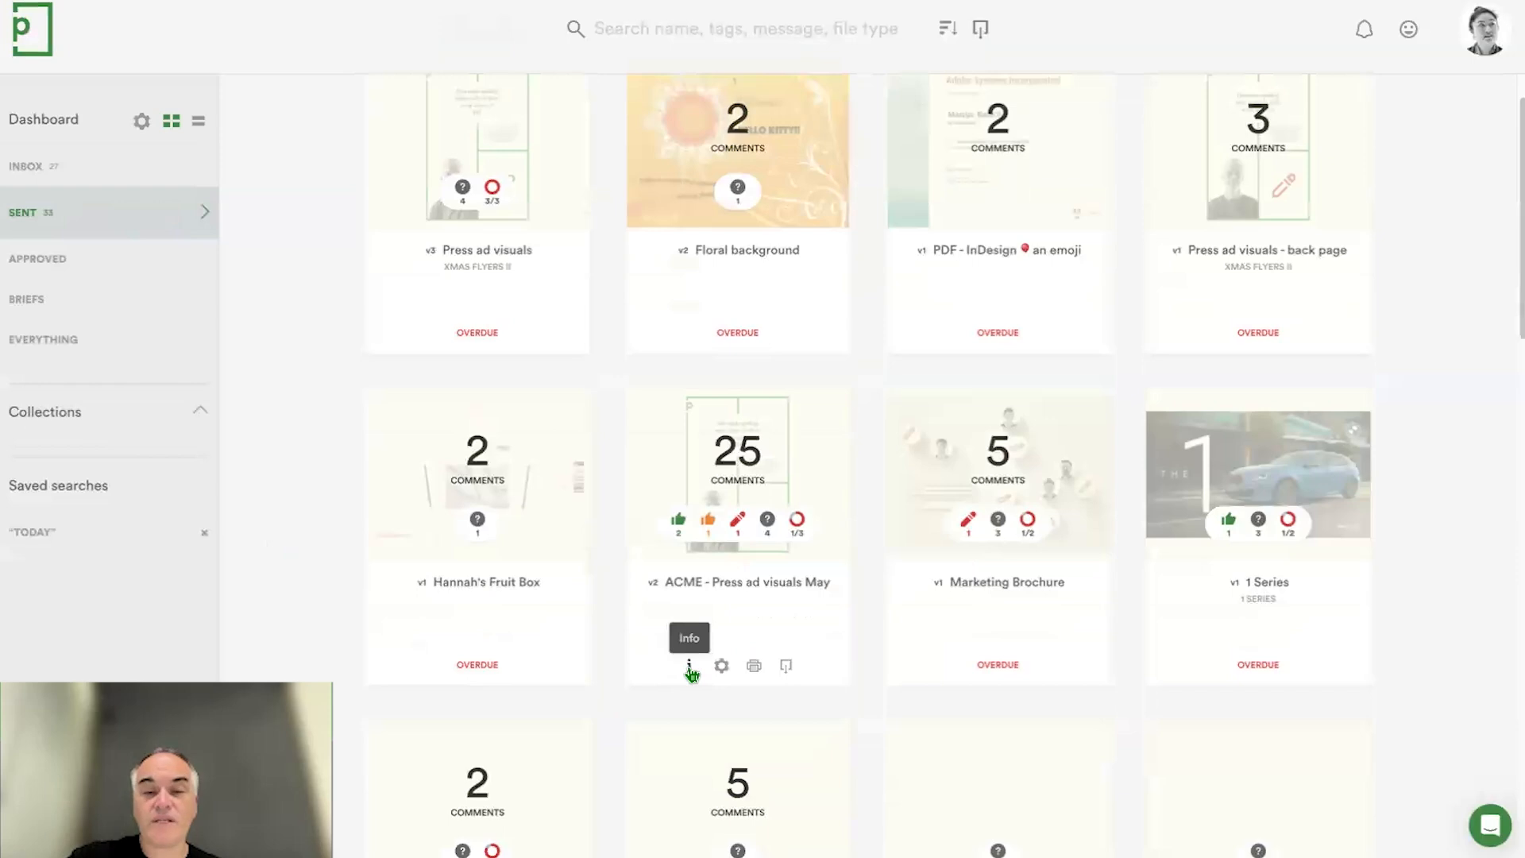
- Open the audit of the sent proof ACME - Press ad visuals May and examine its events in Full audit view
click(690, 667)
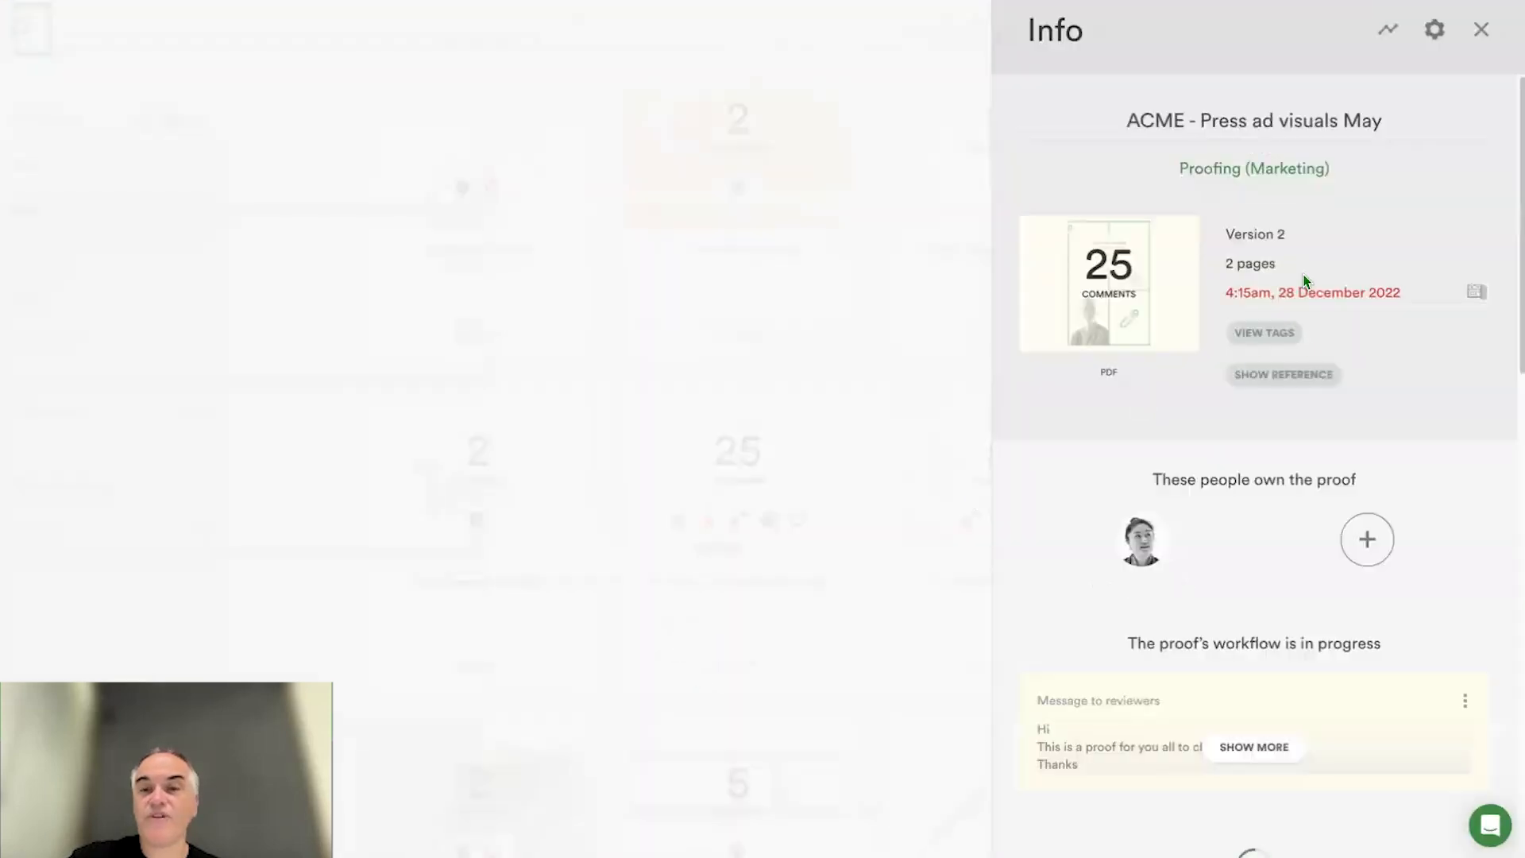
click(1384, 41)
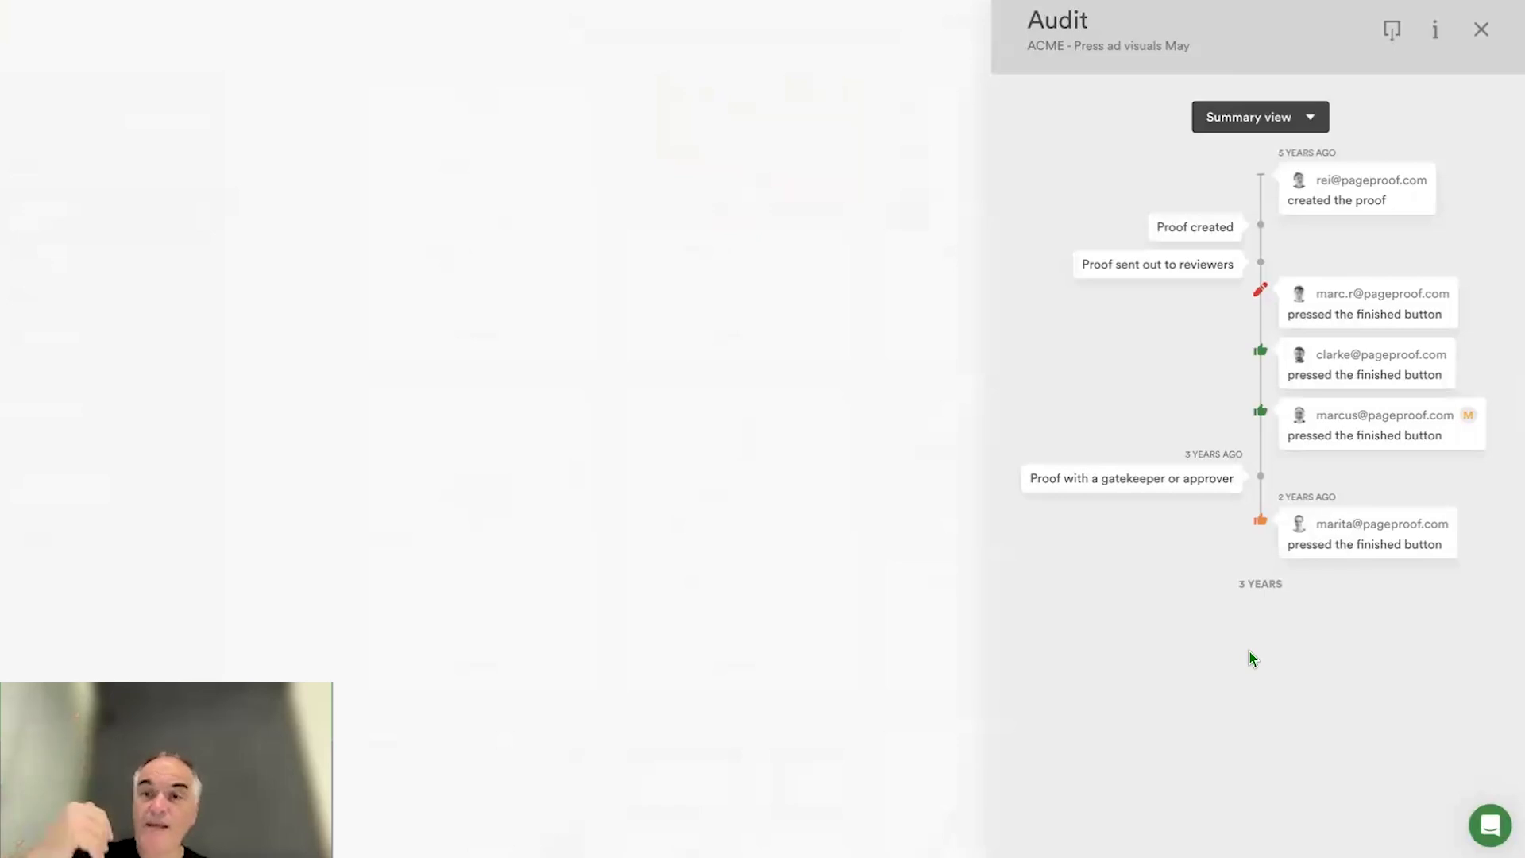
click(1308, 125)
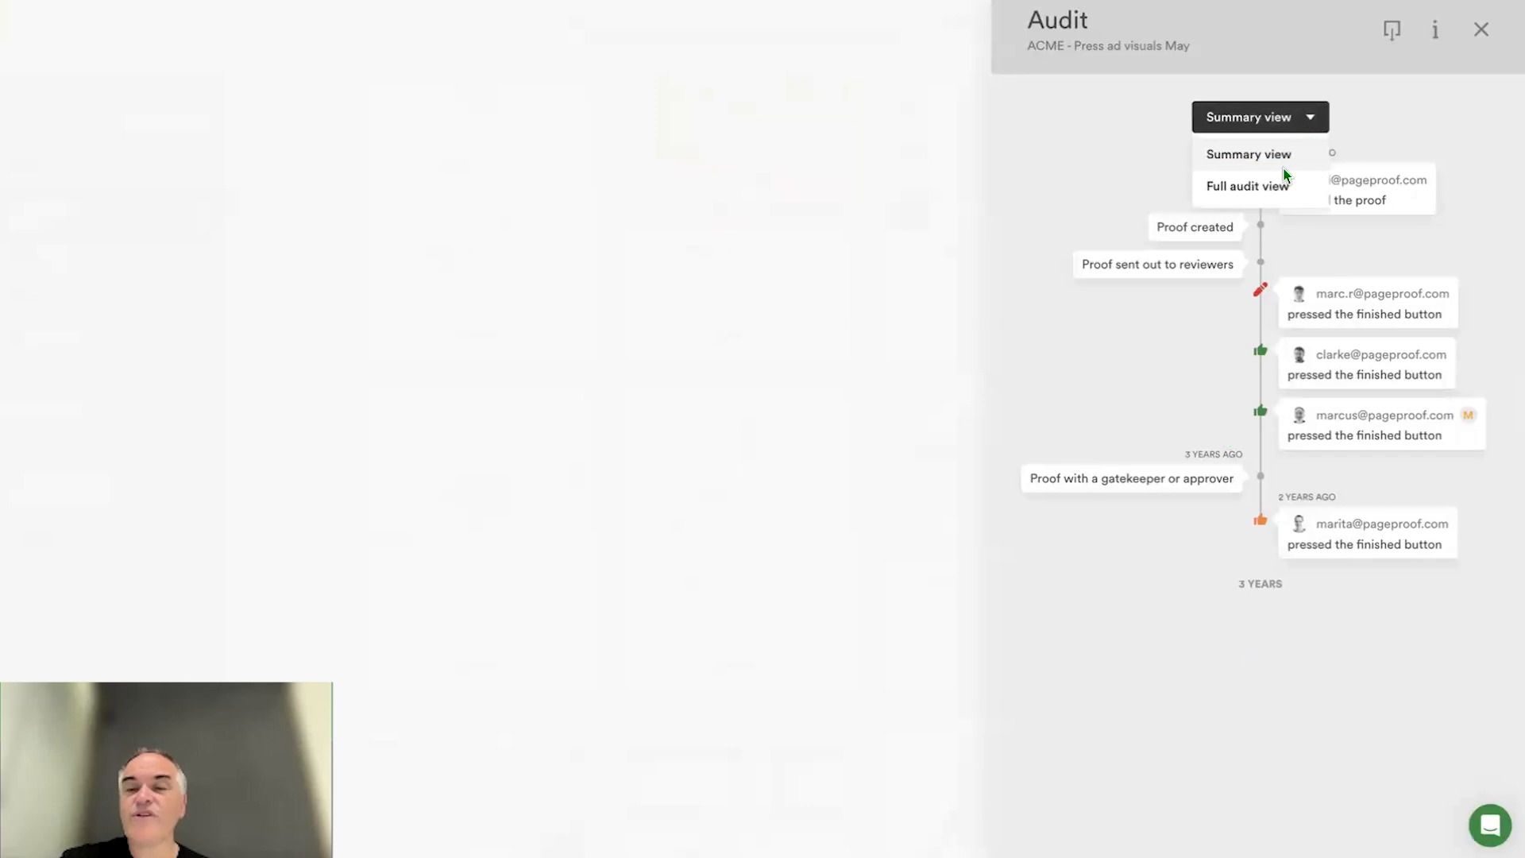
click(1229, 189)
scroll(1167, 452, down, 15)
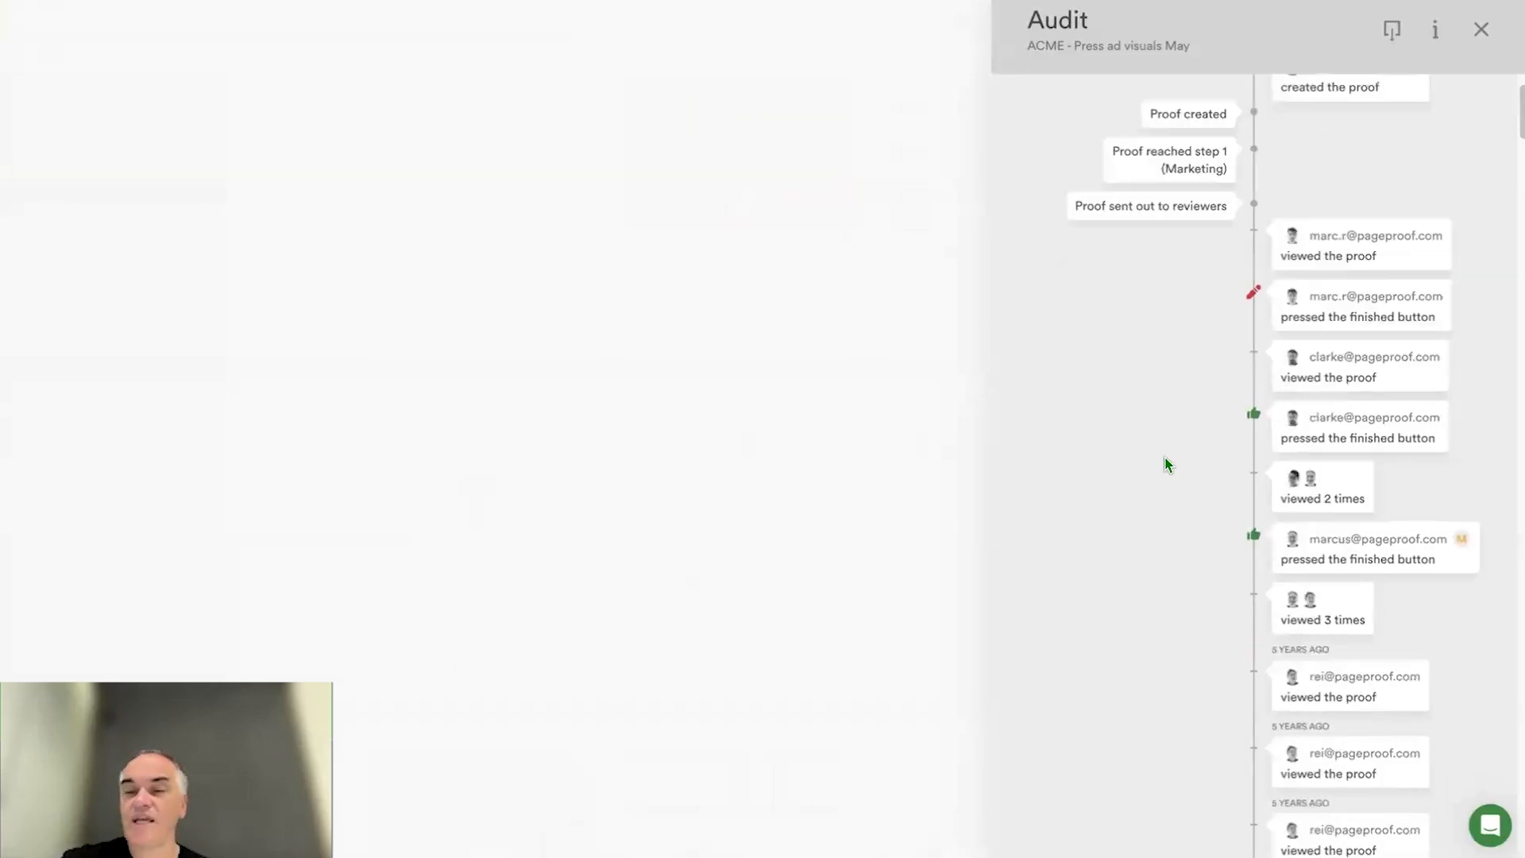
scroll(1168, 465, down, 20)
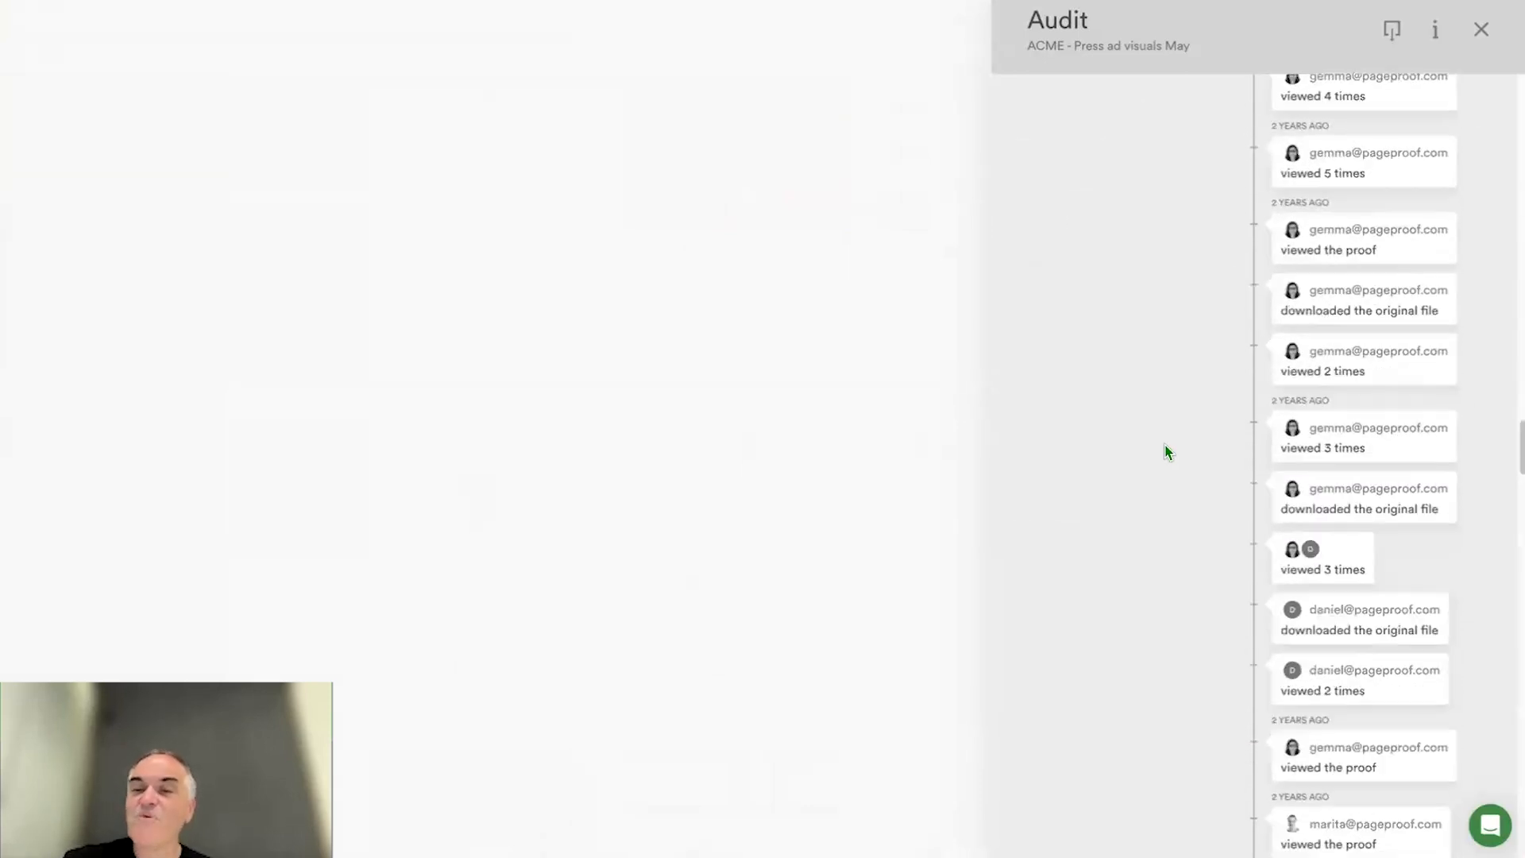
scroll(1168, 453, down, 20)
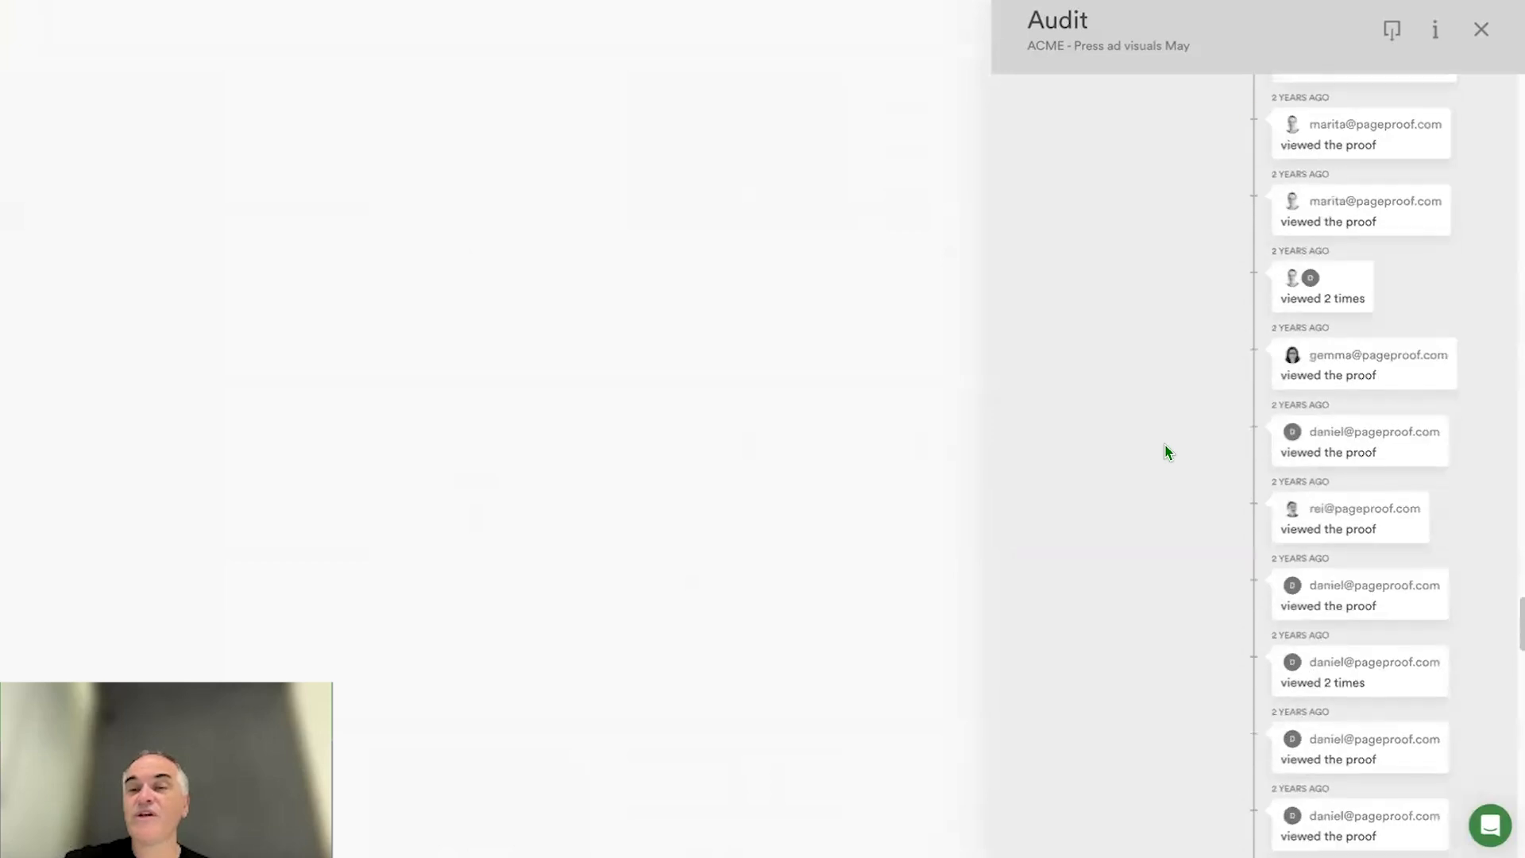
scroll(1168, 453, down, 20)
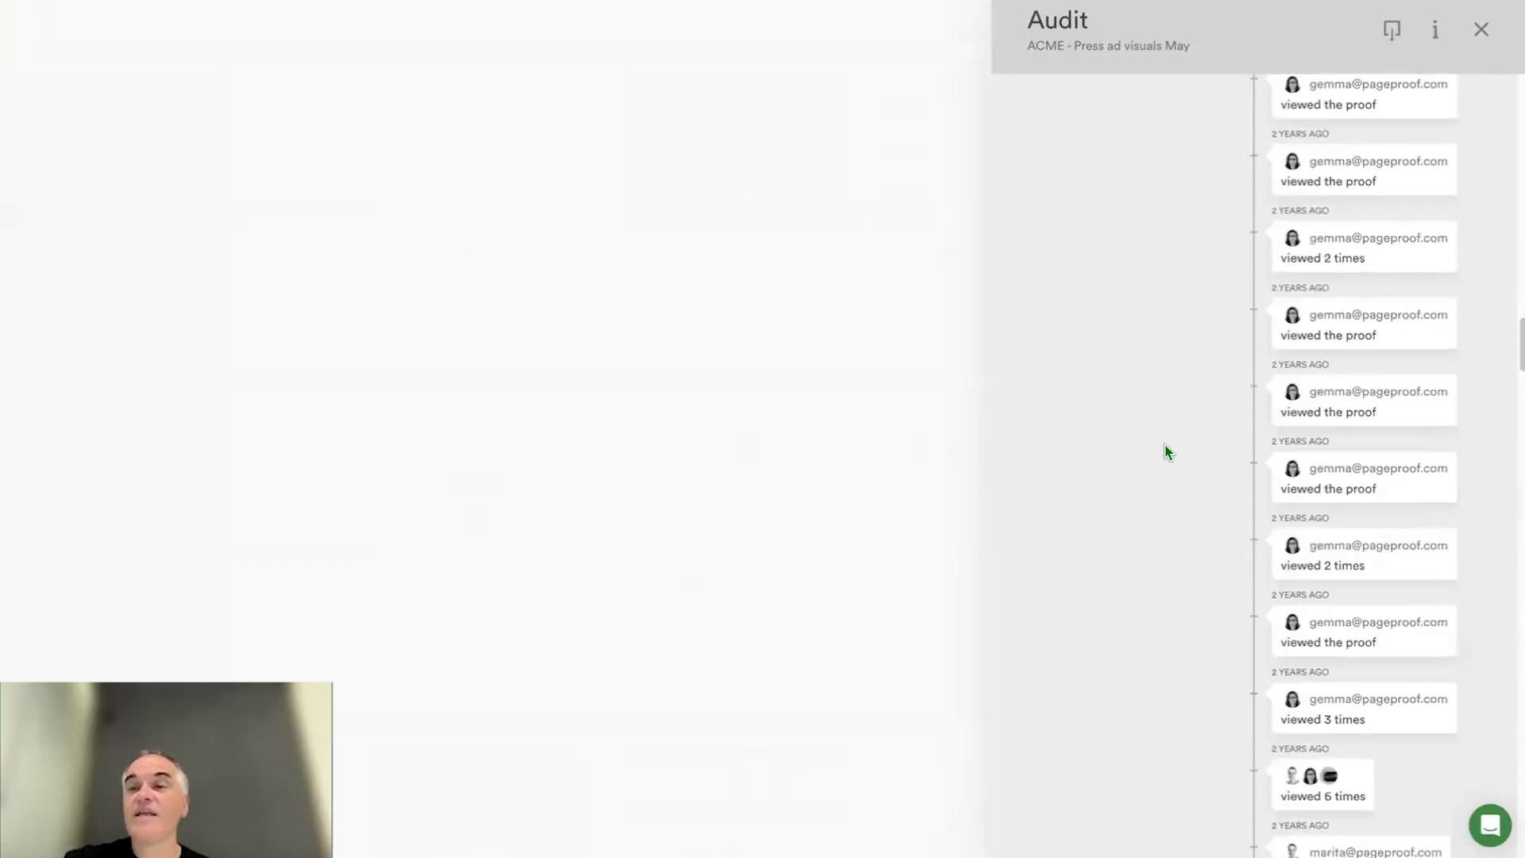
scroll(1166, 451, up, 5)
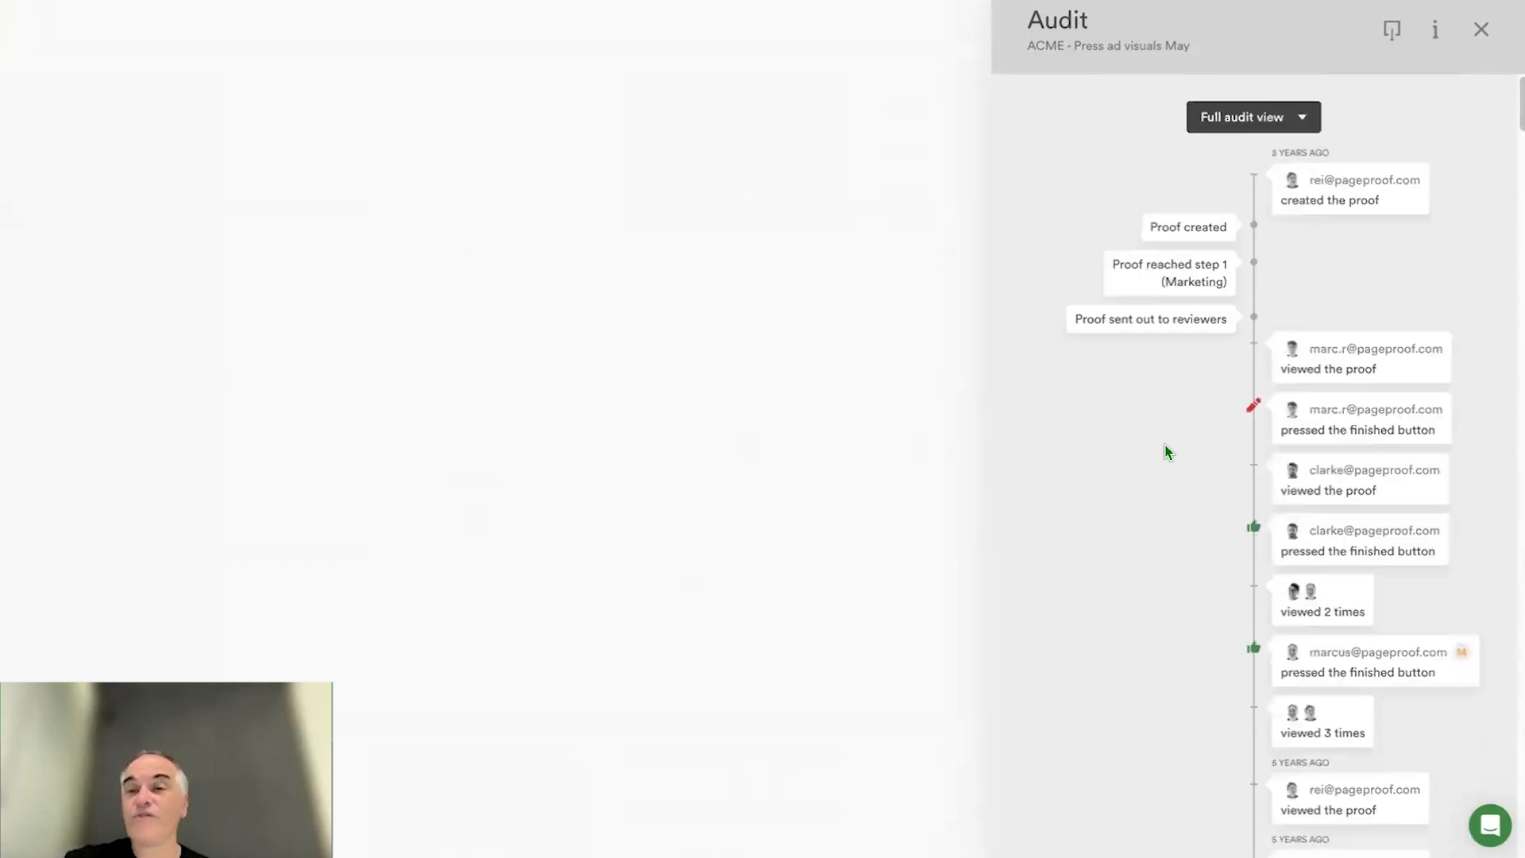
- Switch the proof's audit to Summary view and back to Full audit view, and close the audit
click(1261, 117)
click(1262, 158)
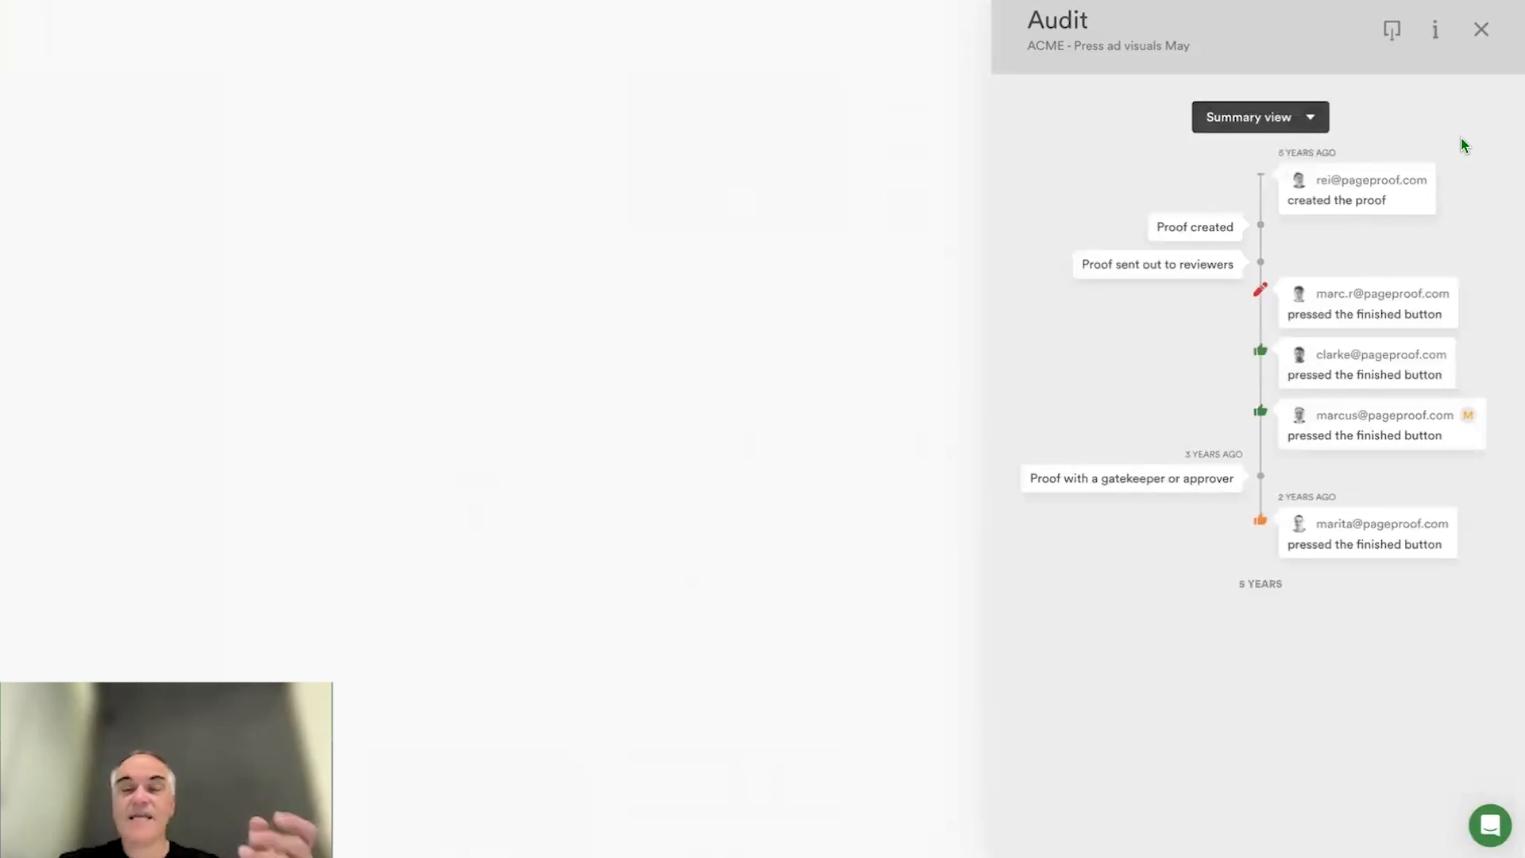
click(1289, 117)
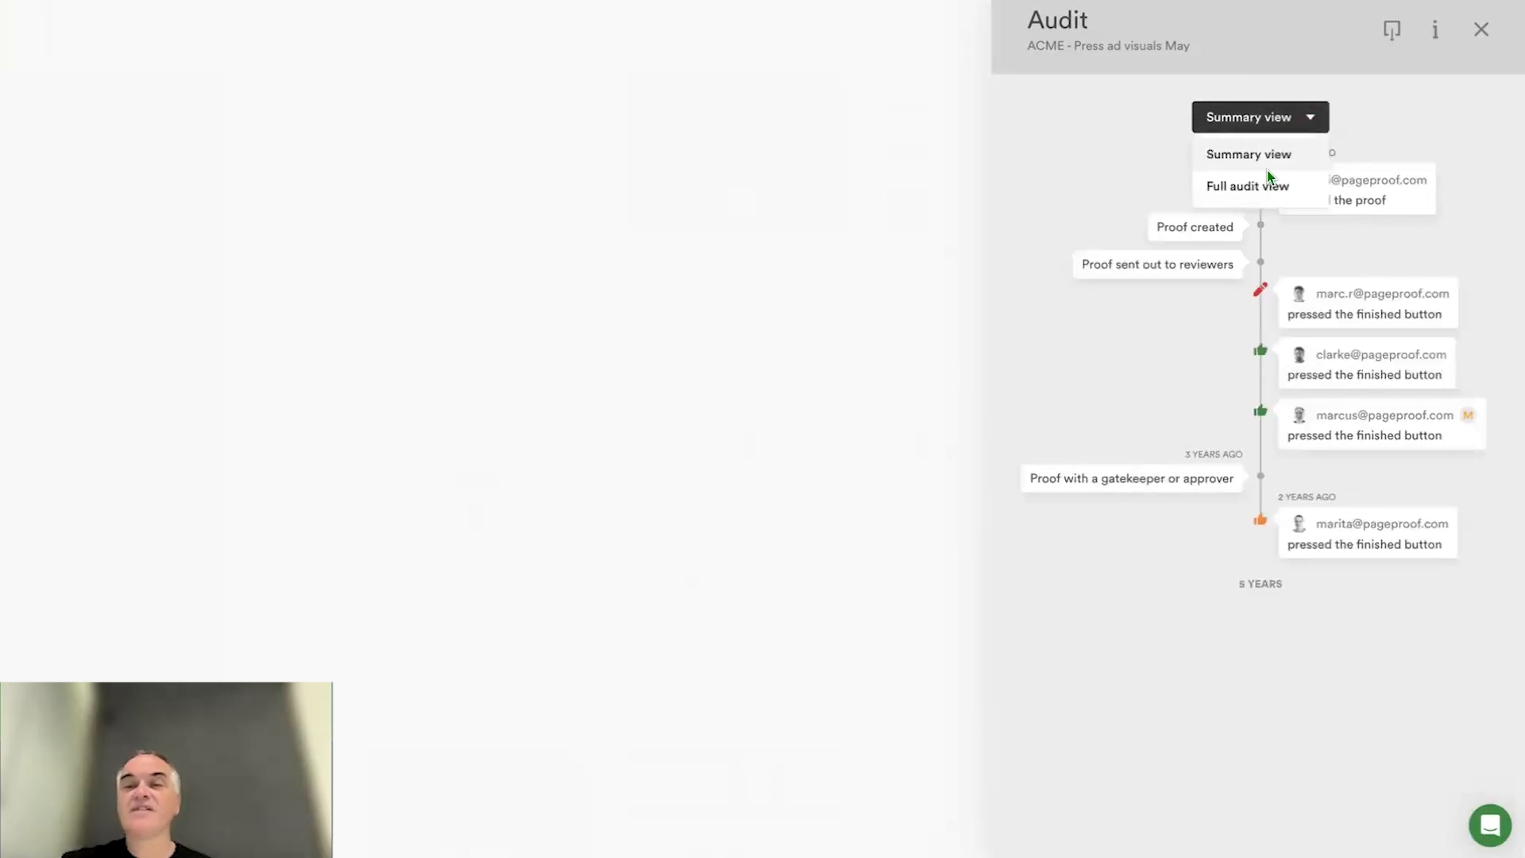
click(1264, 183)
scroll(1194, 444, down, 15)
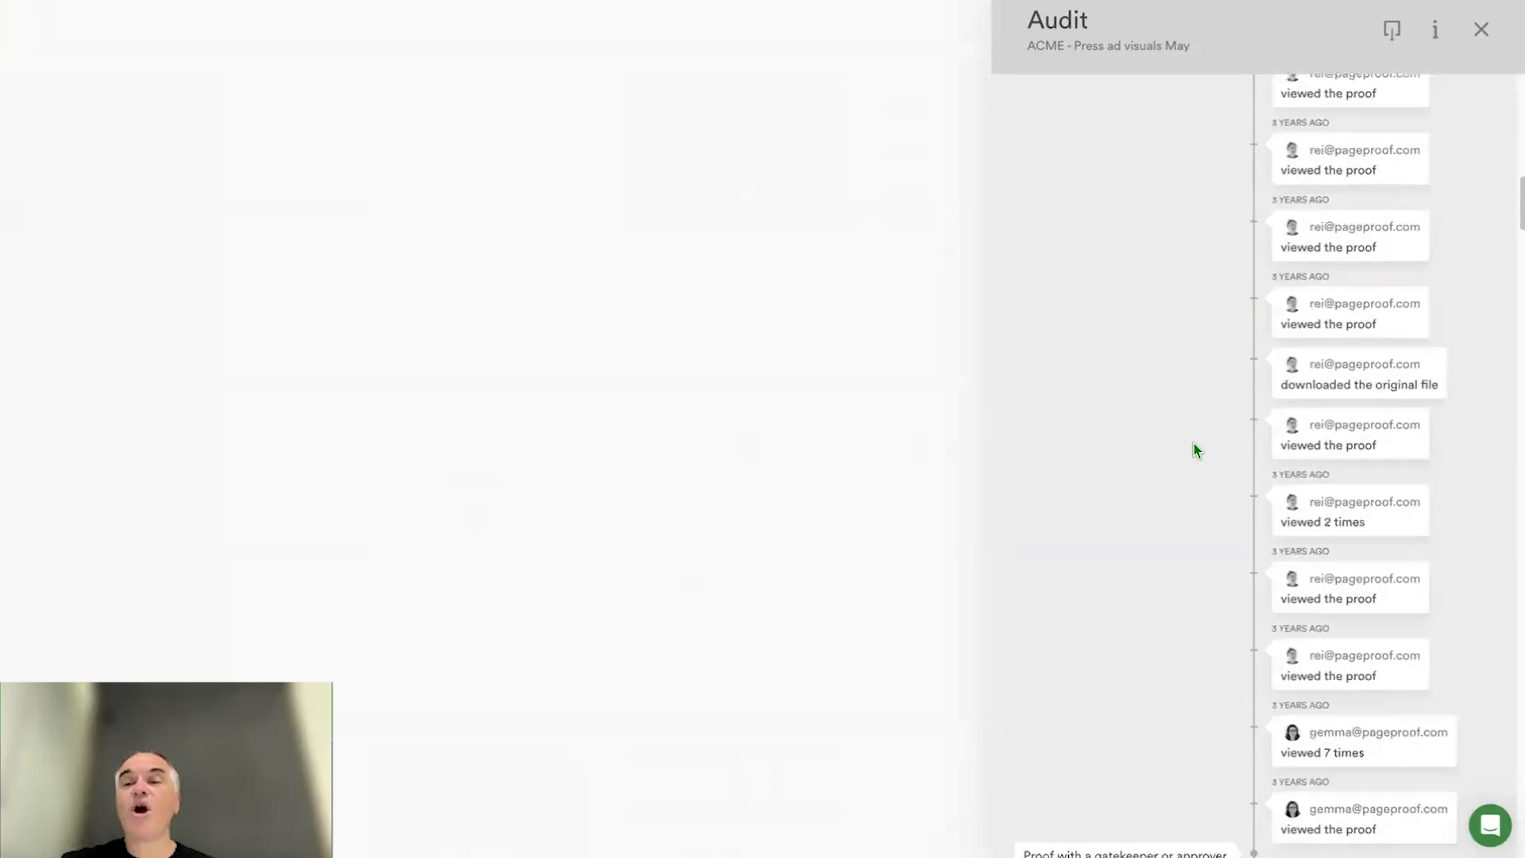
scroll(1194, 443, up, 20)
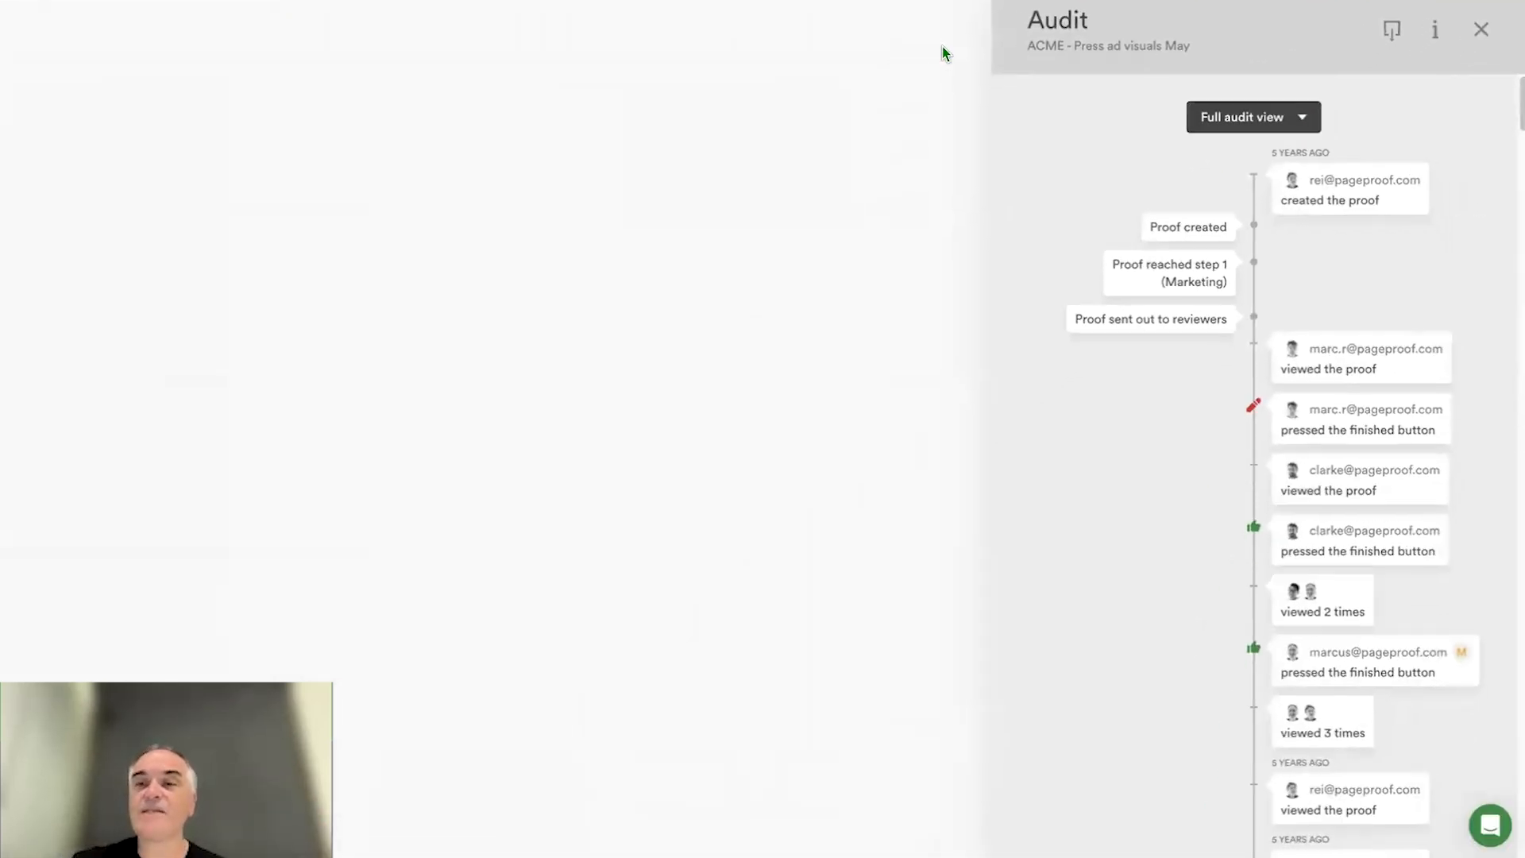
click(1489, 35)
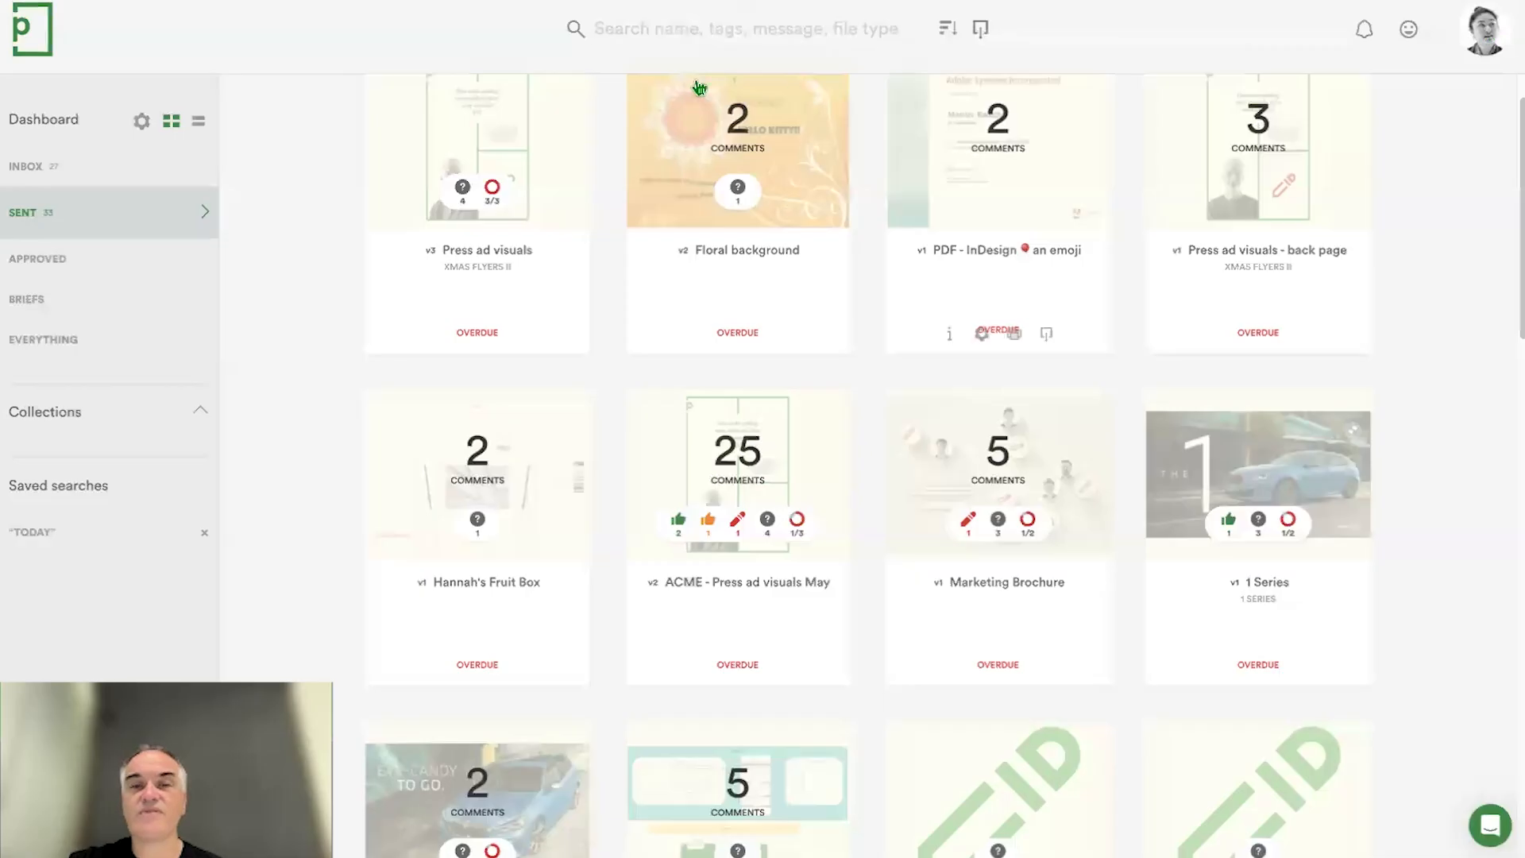
- Return to the dashboard's Inbox and open the user profile to view the team plan
click(88, 170)
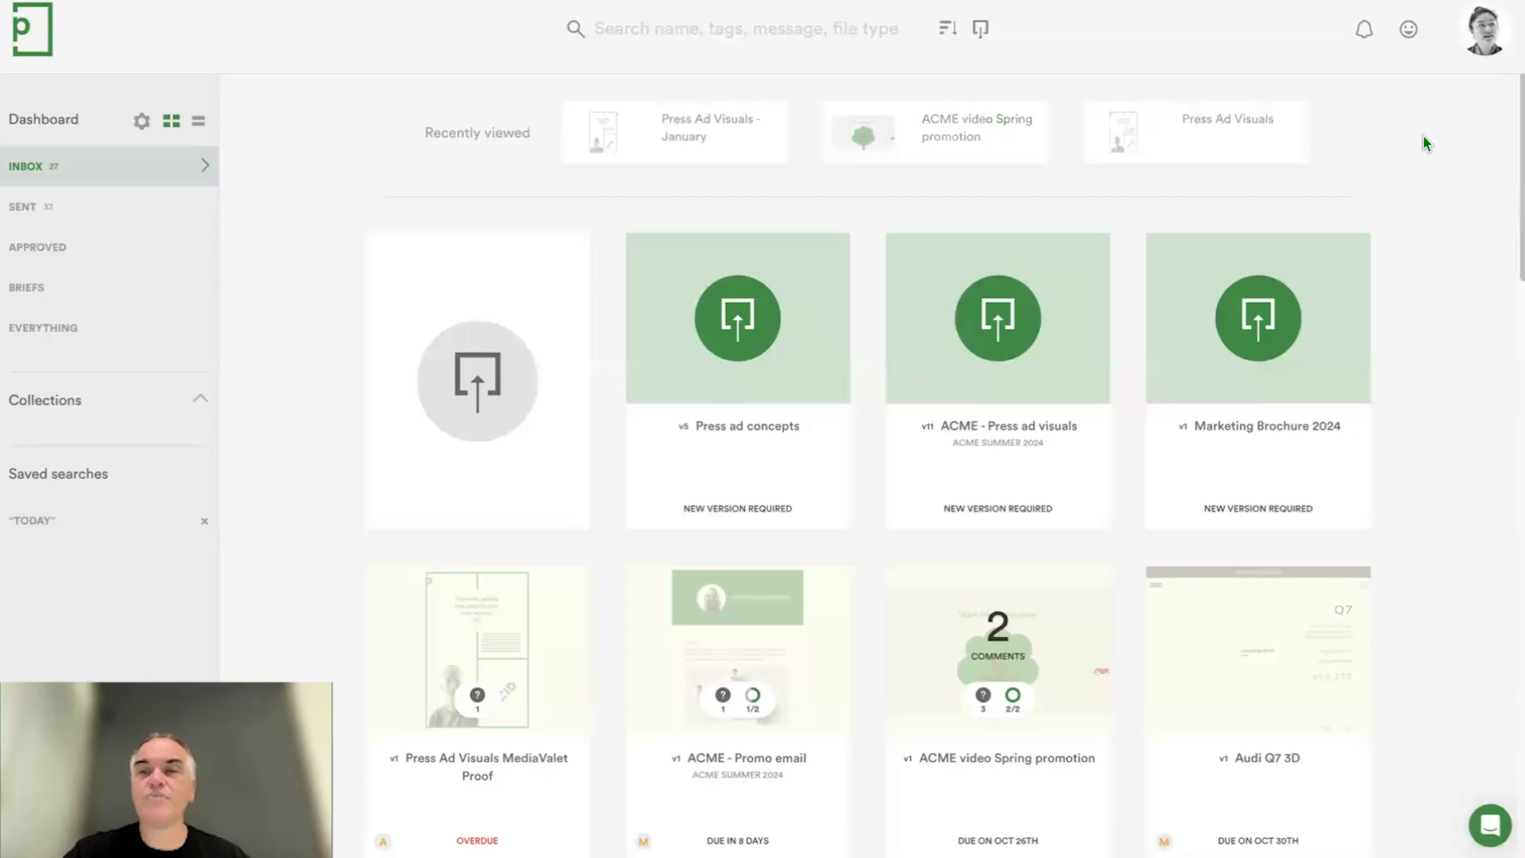
click(1489, 36)
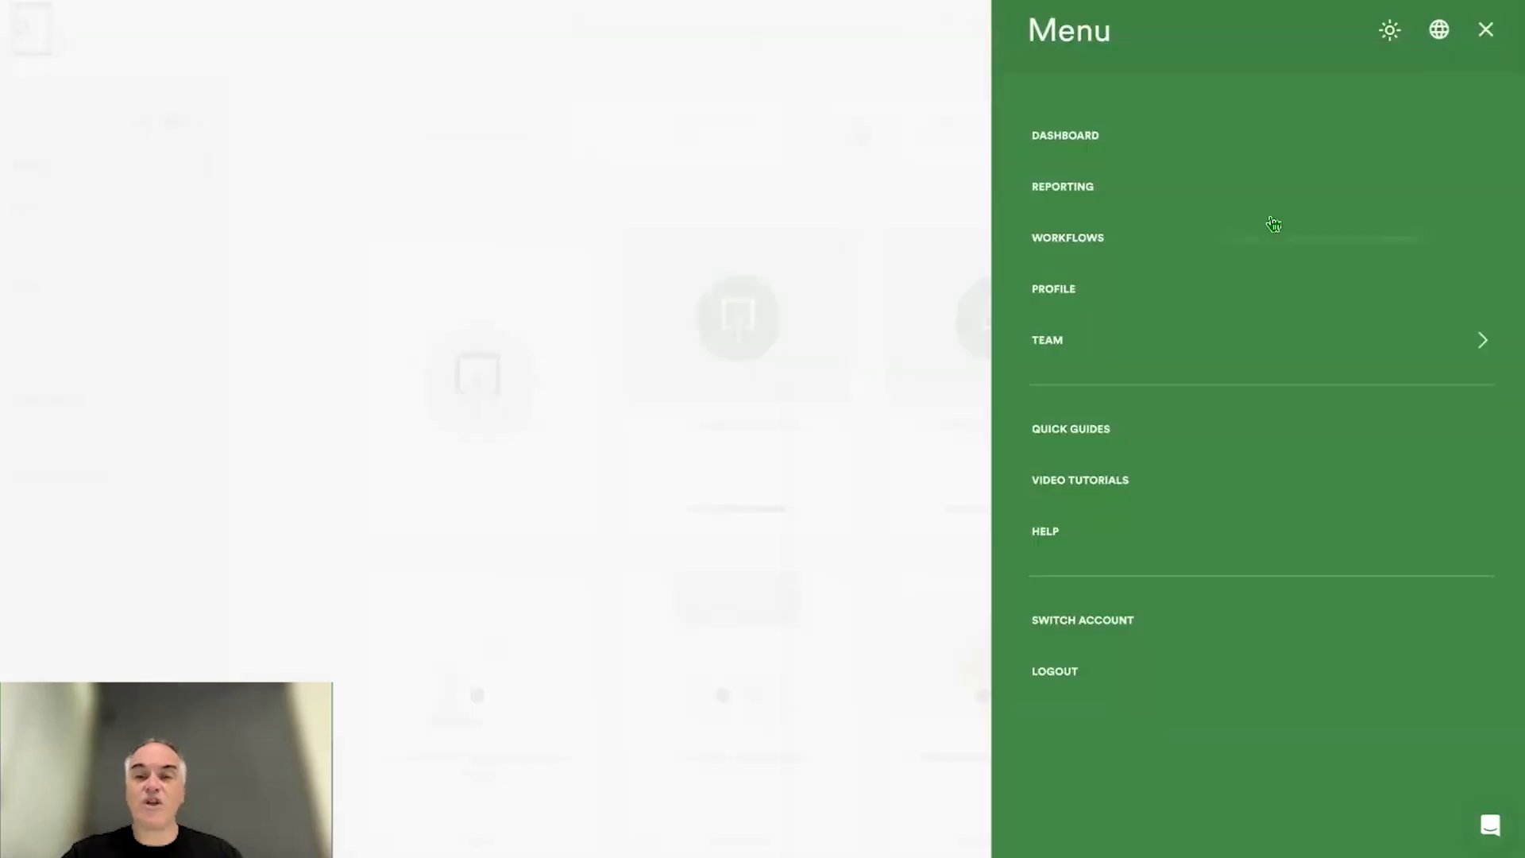
click(1181, 297)
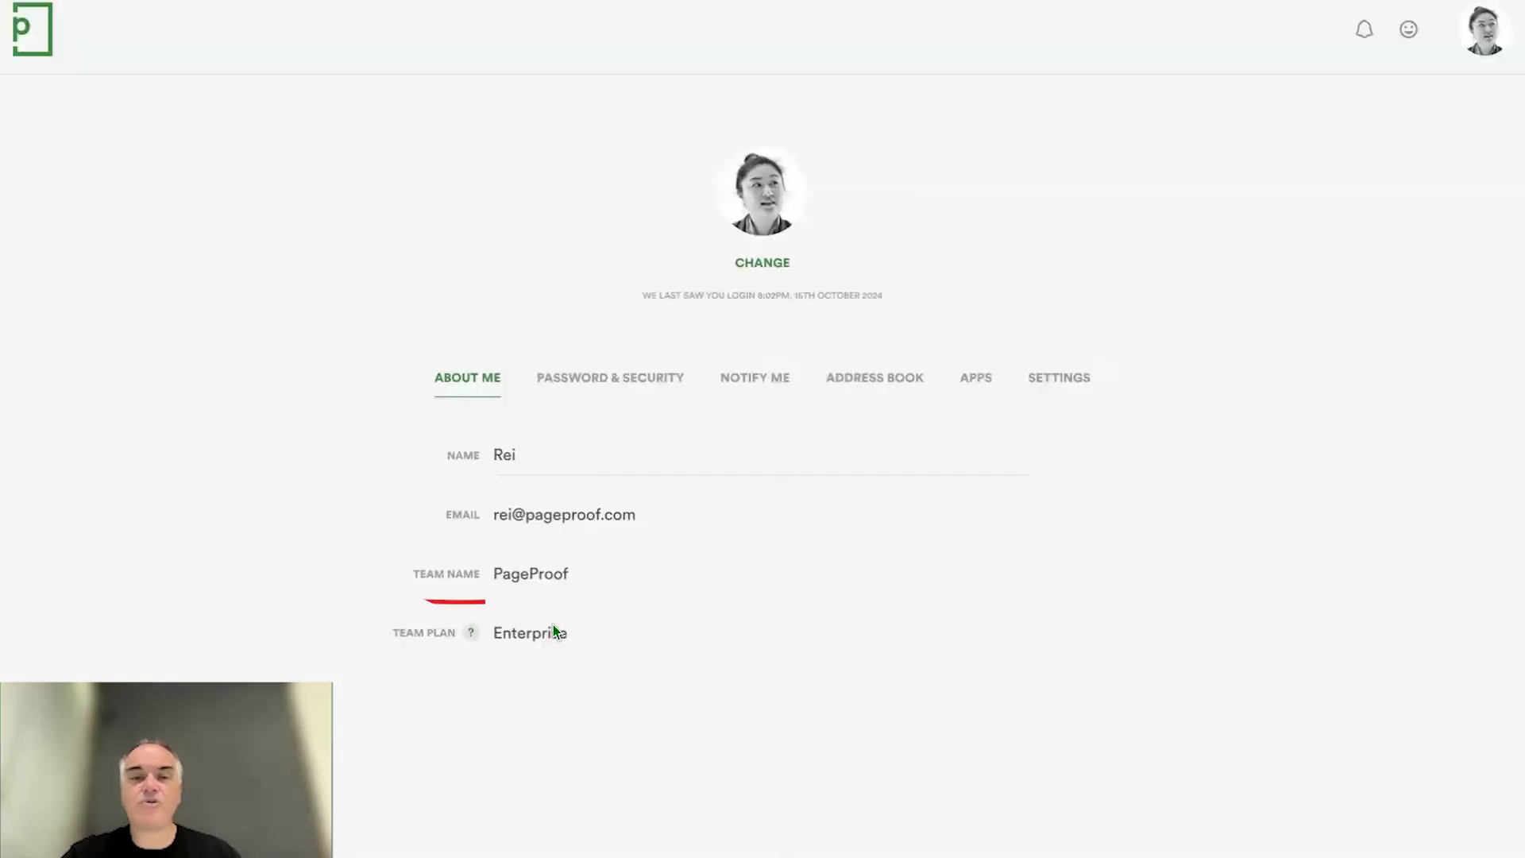